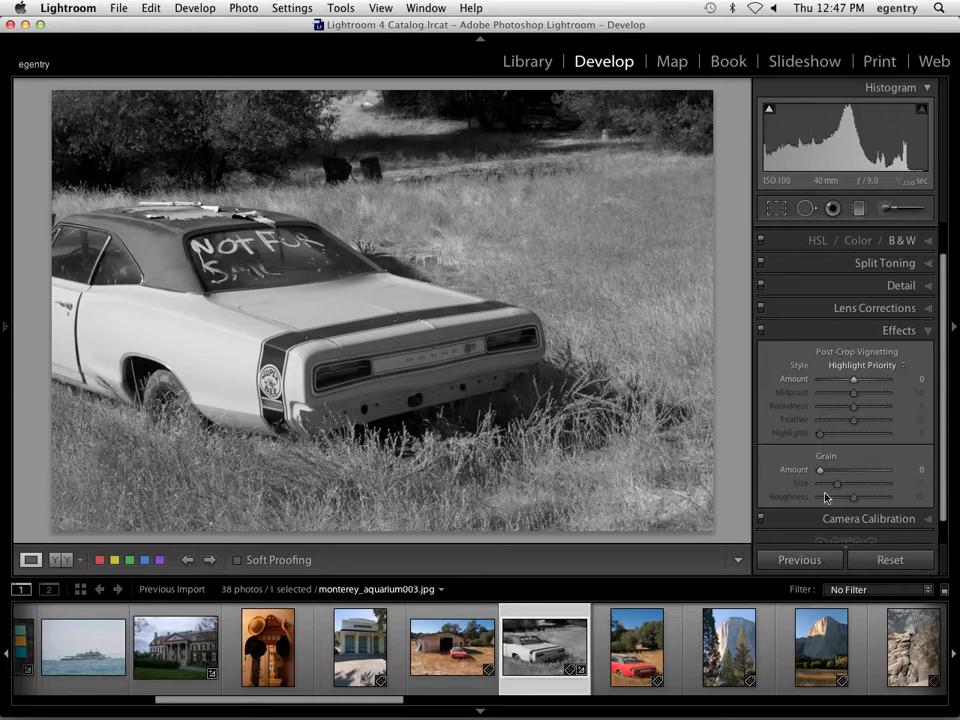
left_click(905, 311)
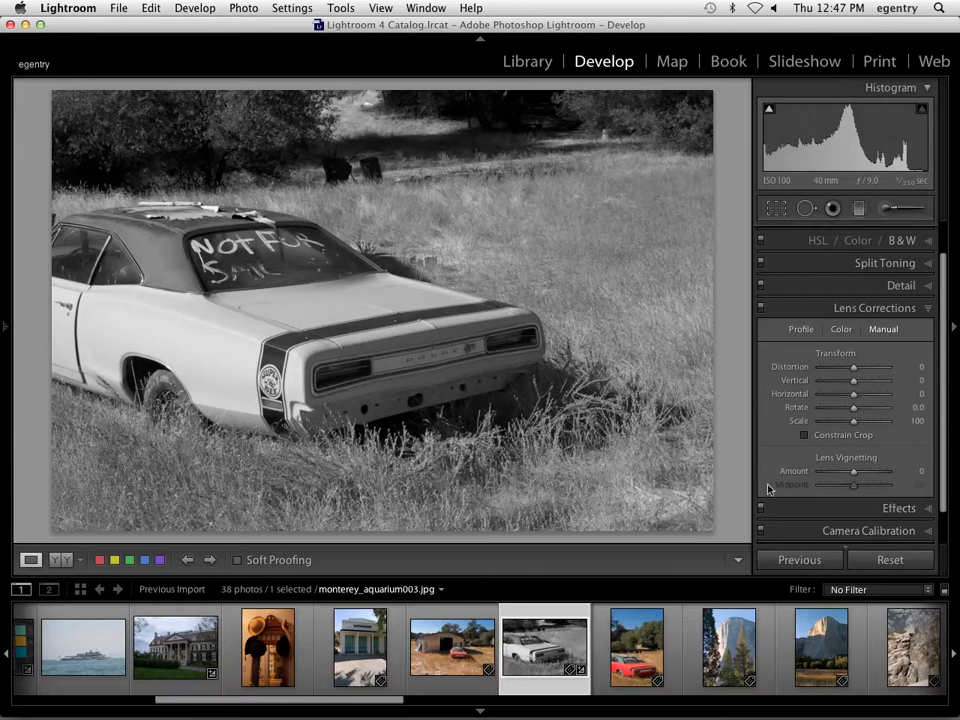
left_click(928, 311)
left_click(905, 325)
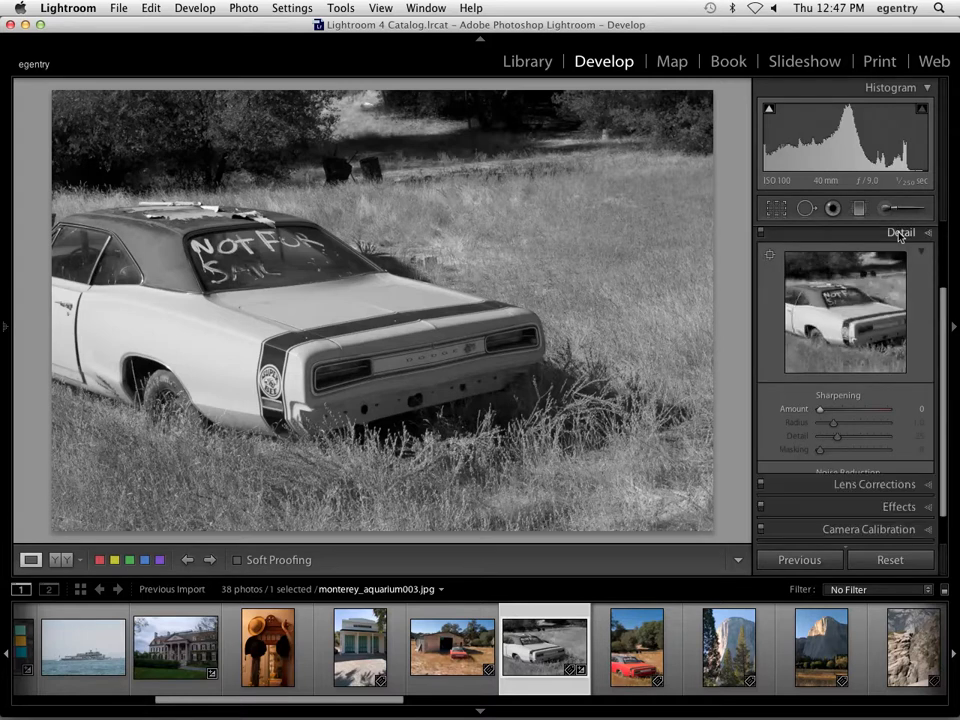
left_click(900, 233)
- Test dark and light post-crop vignette amounts between −100 and +100, settle on −78, and set the Midpoint to 59
left_click(898, 368)
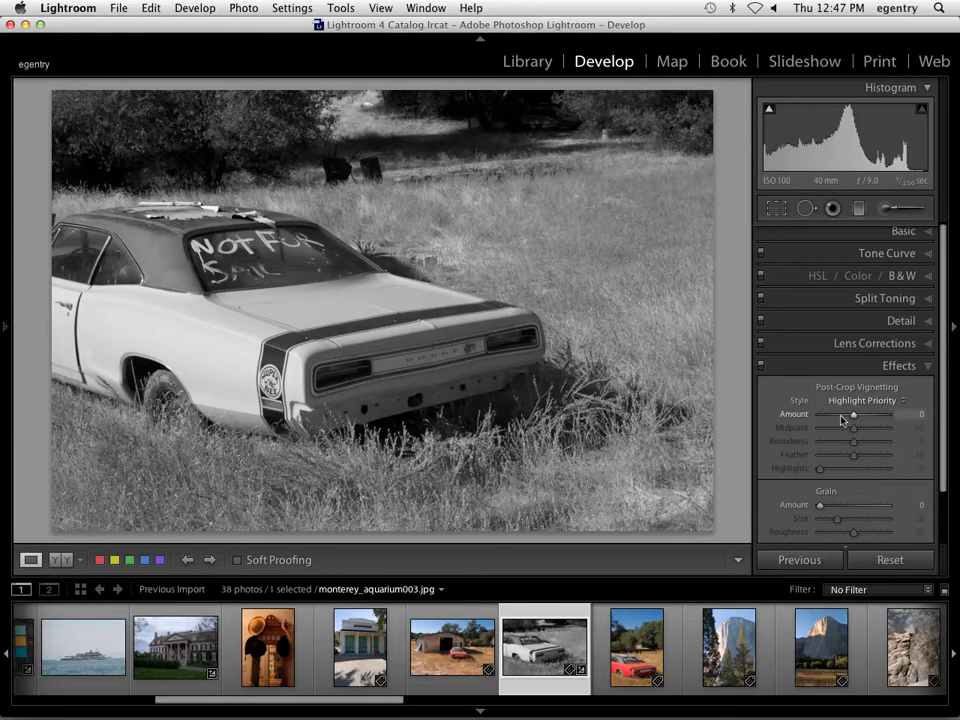
left_click_drag(852, 417, 813, 420)
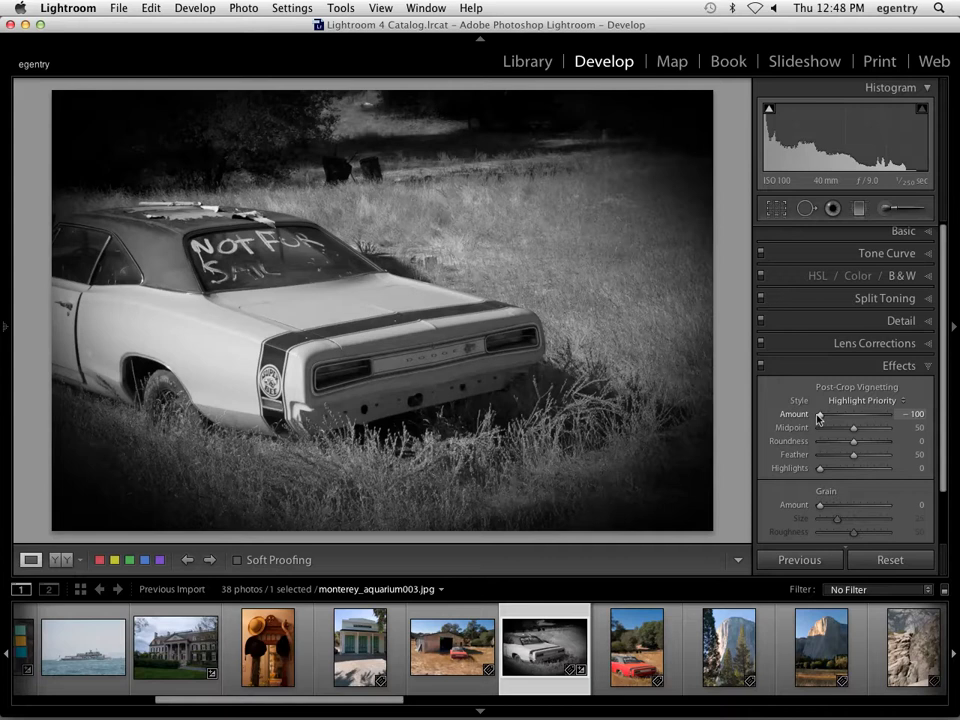
left_click_drag(819, 416, 906, 418)
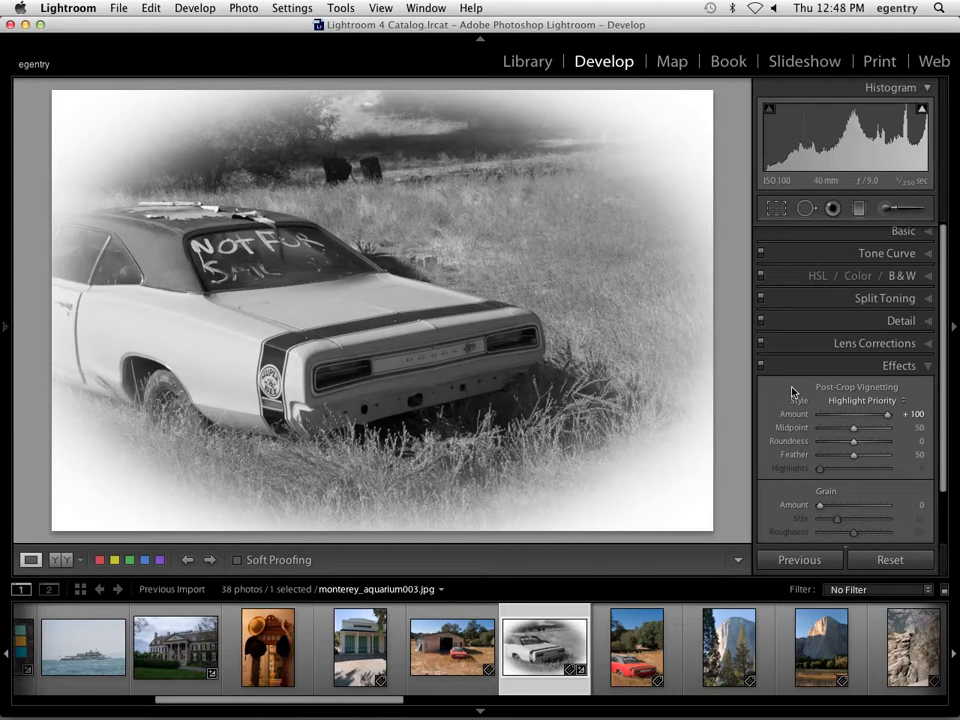
left_click_drag(885, 414, 822, 430)
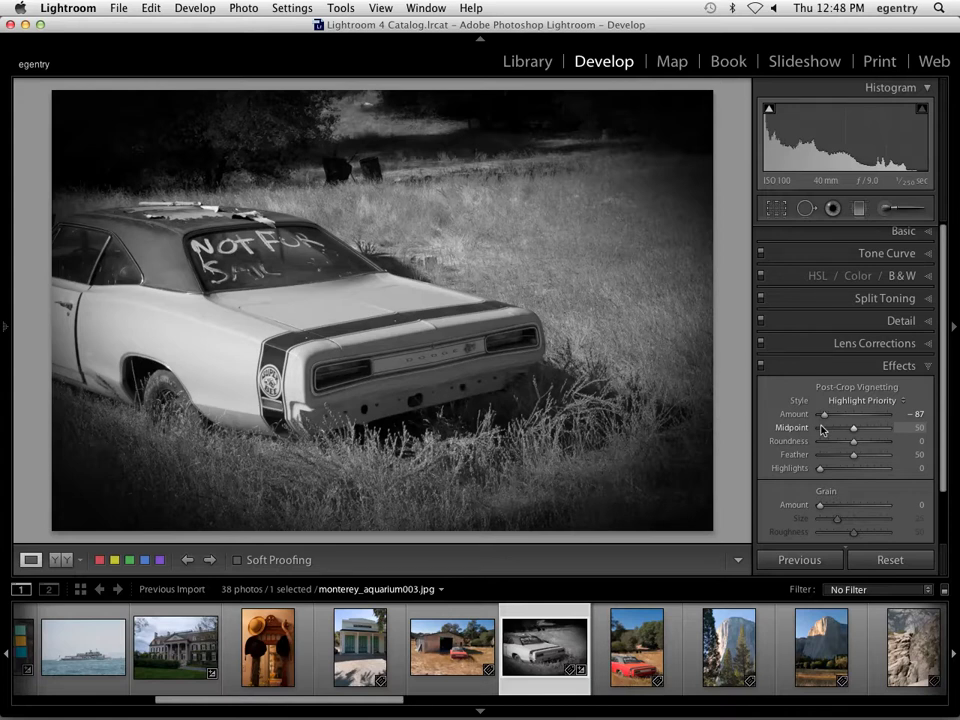
left_click_drag(825, 414, 870, 421)
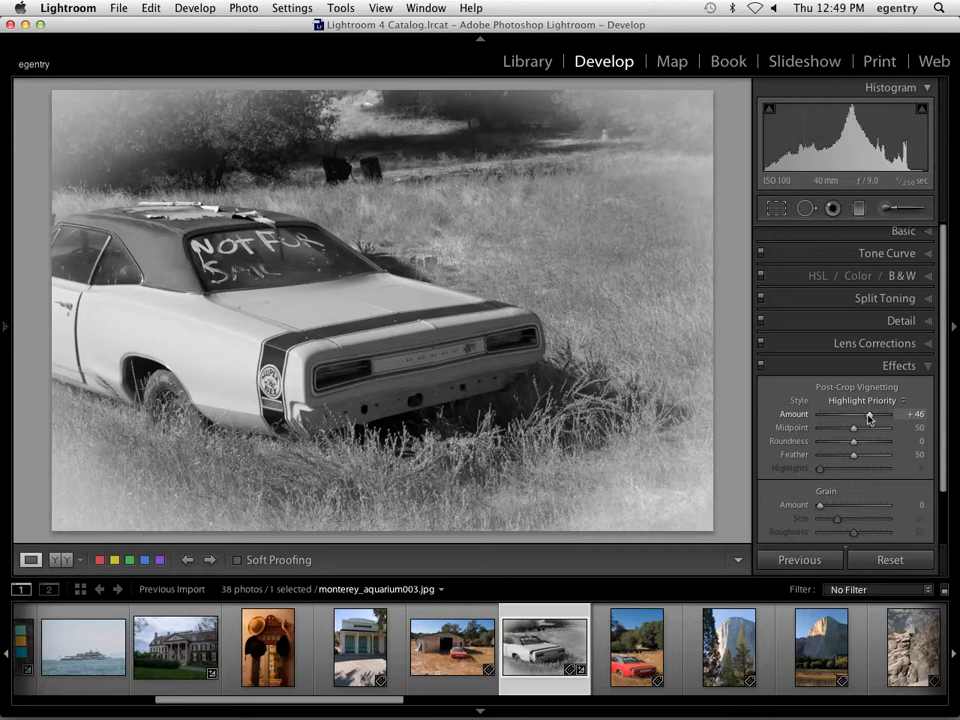
left_click_drag(870, 418, 826, 430)
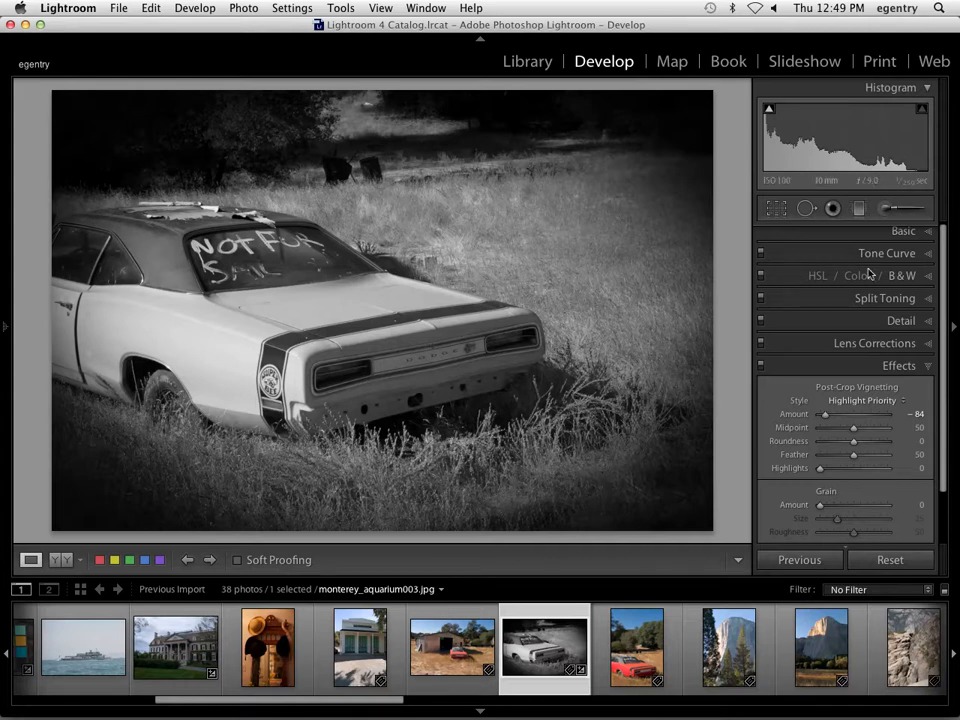
mouse_move(828, 422)
left_mouse_down()
mouse_move(838, 422)
mouse_move(829, 429)
left_mouse_up()
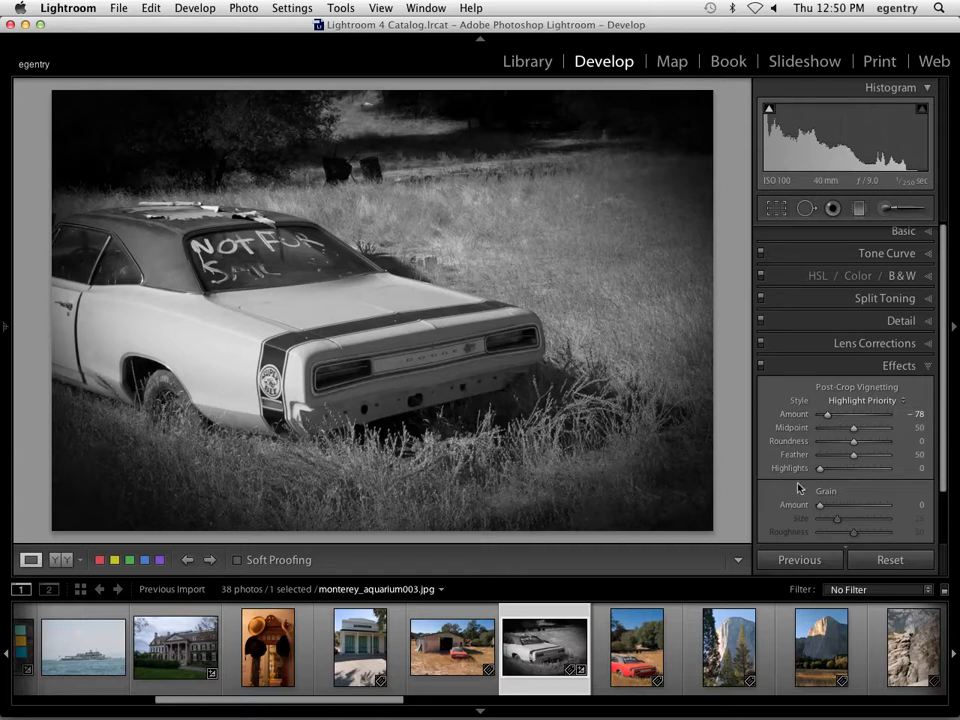
mouse_move(848, 427)
left_mouse_down()
mouse_move(810, 442)
mouse_move(882, 436)
mouse_move(838, 437)
mouse_move(863, 431)
left_mouse_up()
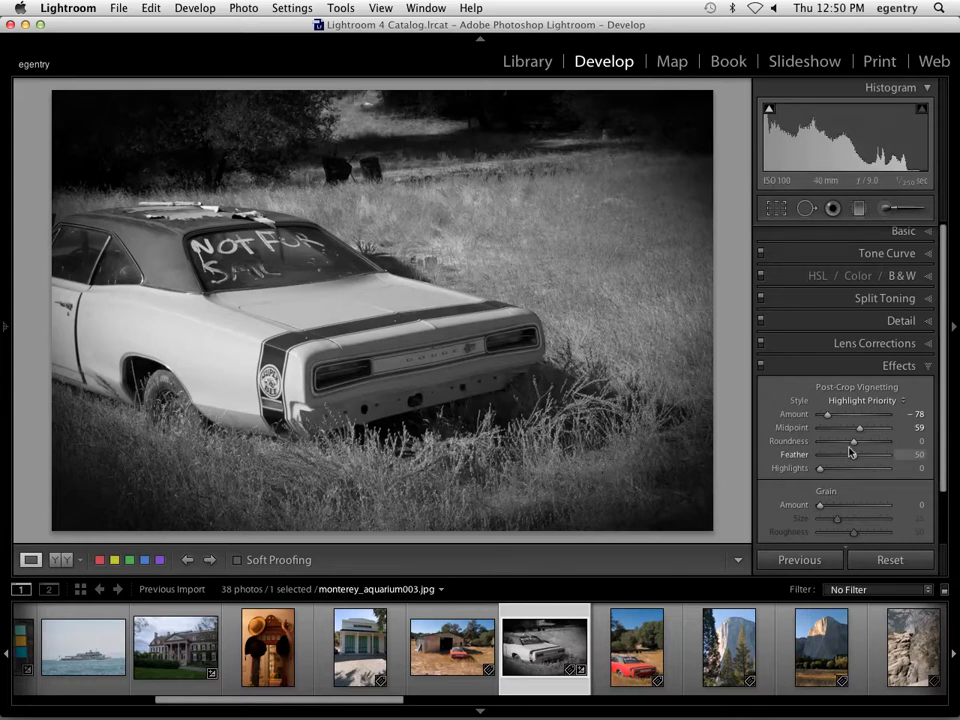
- Try the vignette Roundness at +100, −71, −100 and +5, and test a hard edge with Feather 0 and Roundness −100
left_click_drag(868, 446, 957, 446)
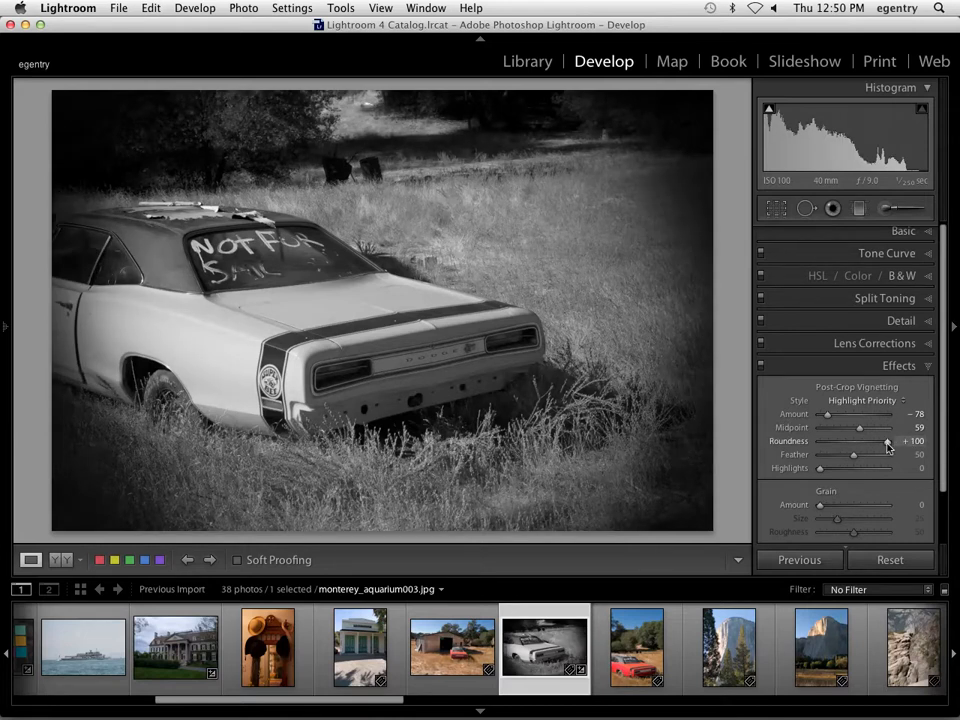
left_click_drag(886, 446, 829, 449)
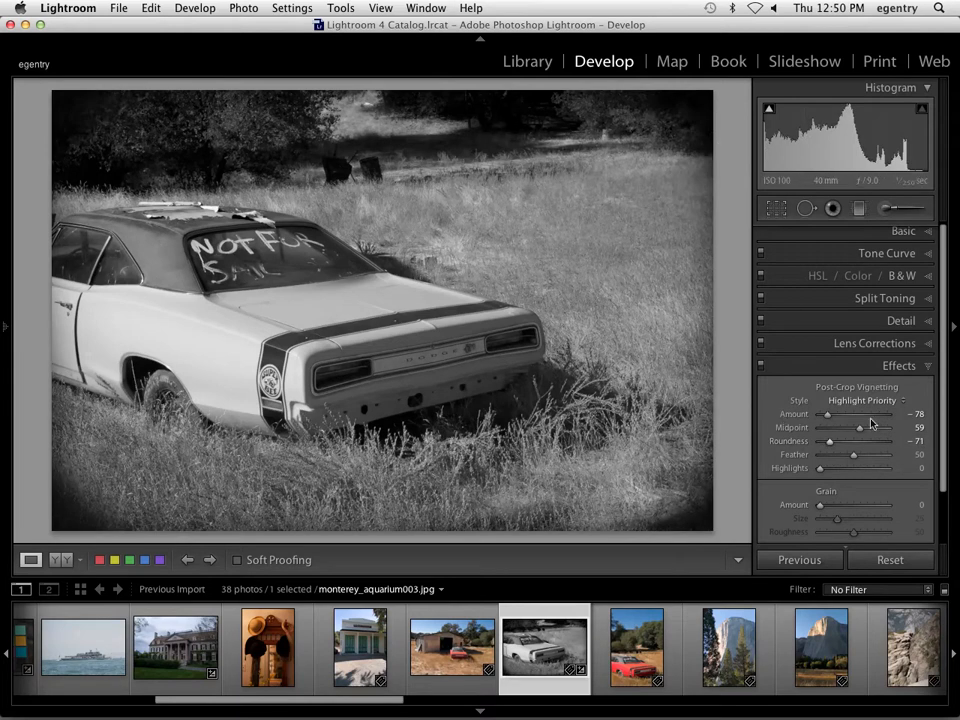
left_click_drag(830, 442, 789, 452)
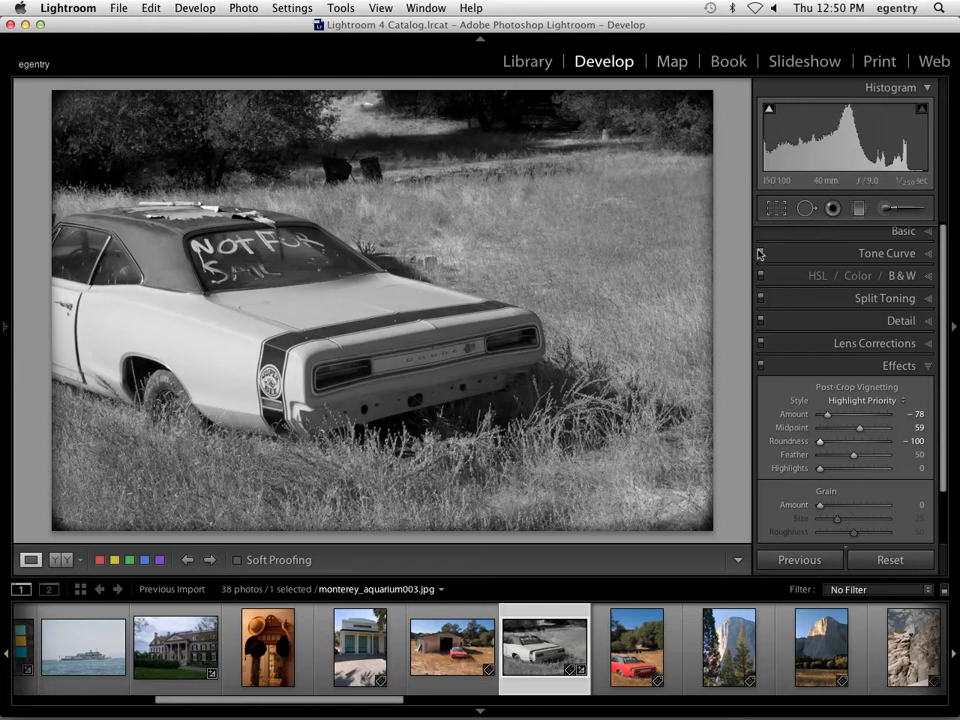
left_click_drag(821, 441, 855, 443)
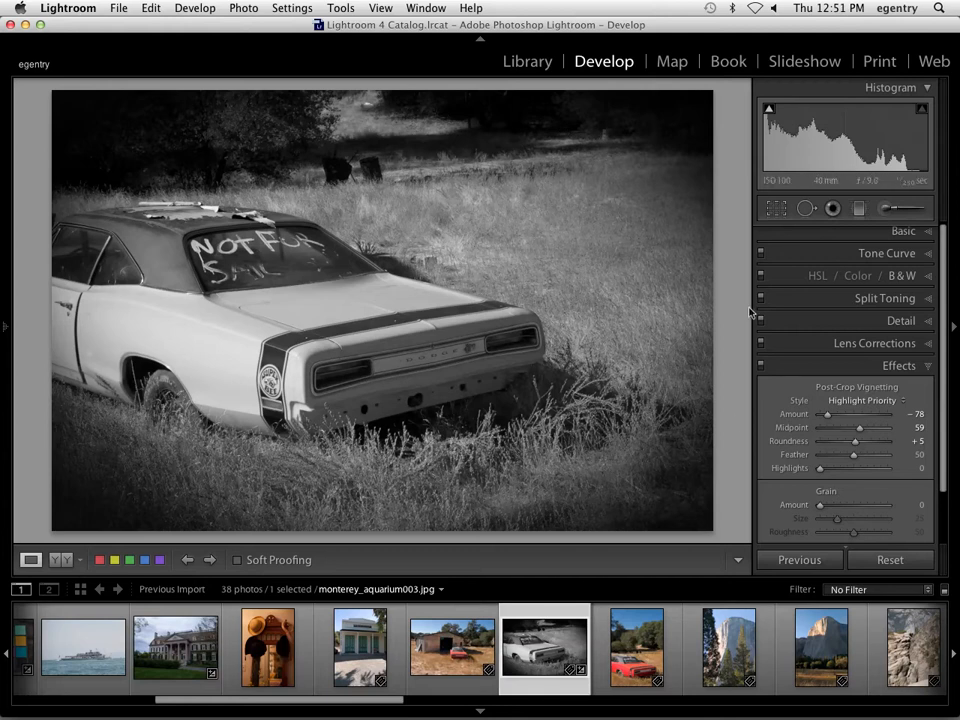
left_click_drag(855, 455, 793, 462)
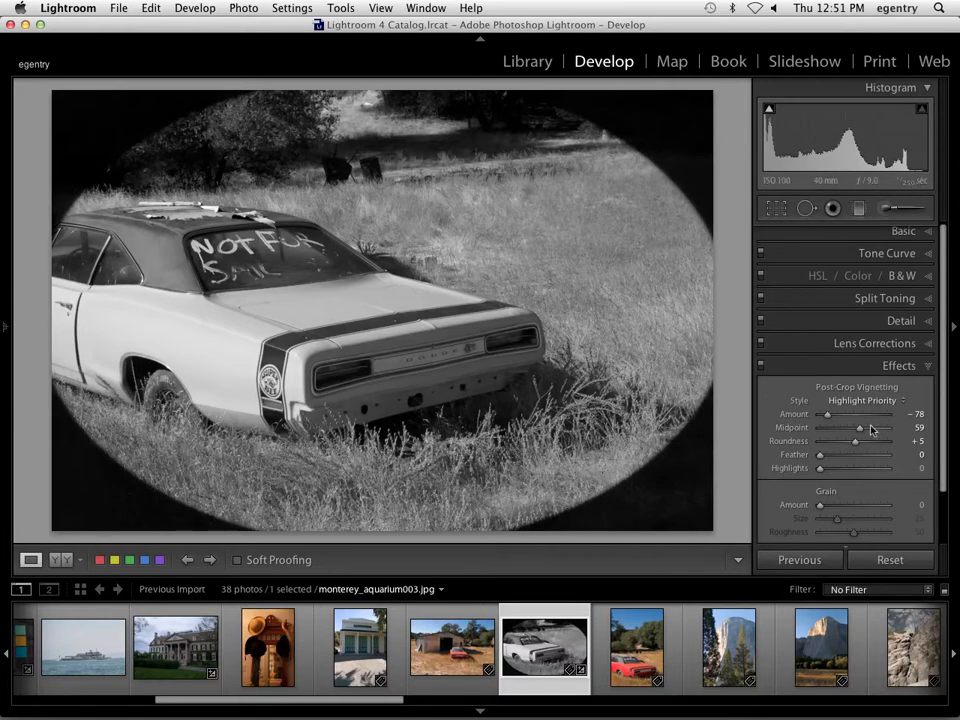
left_click_drag(856, 442, 784, 440)
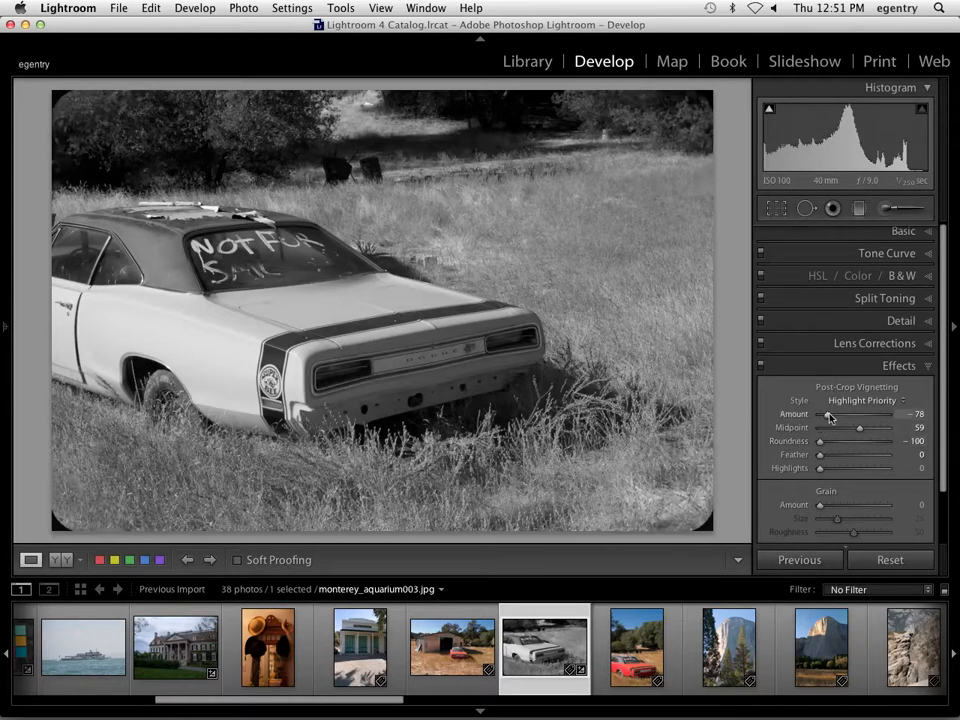
- Soften the vignette with Amount −60, Roundness +33 and Feather 100
left_click_drag(843, 418, 901, 456)
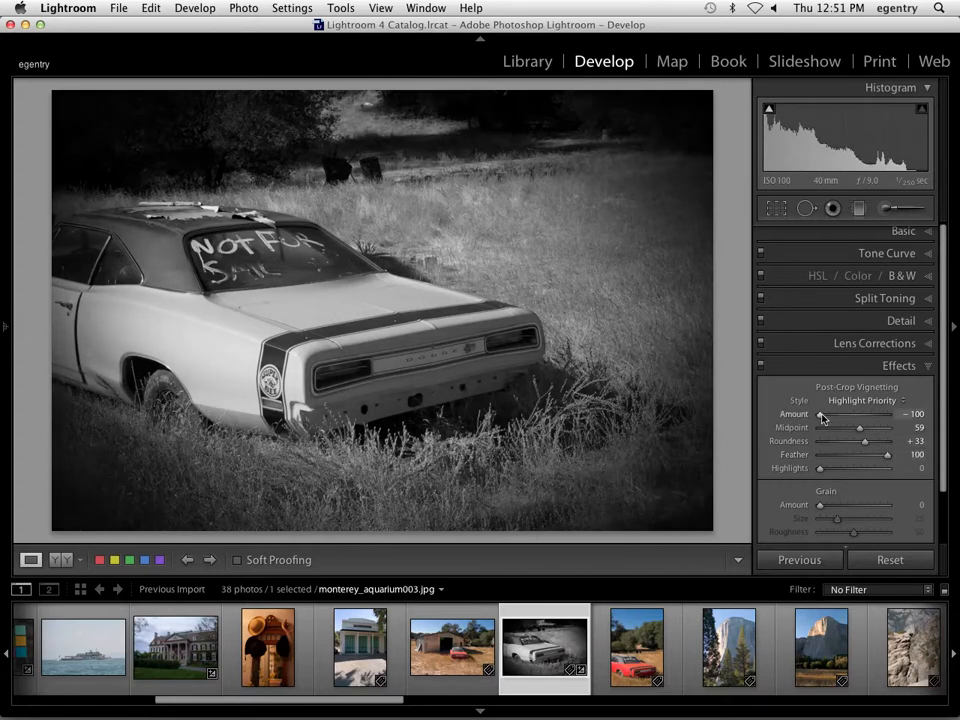
left_click_drag(820, 414, 836, 416)
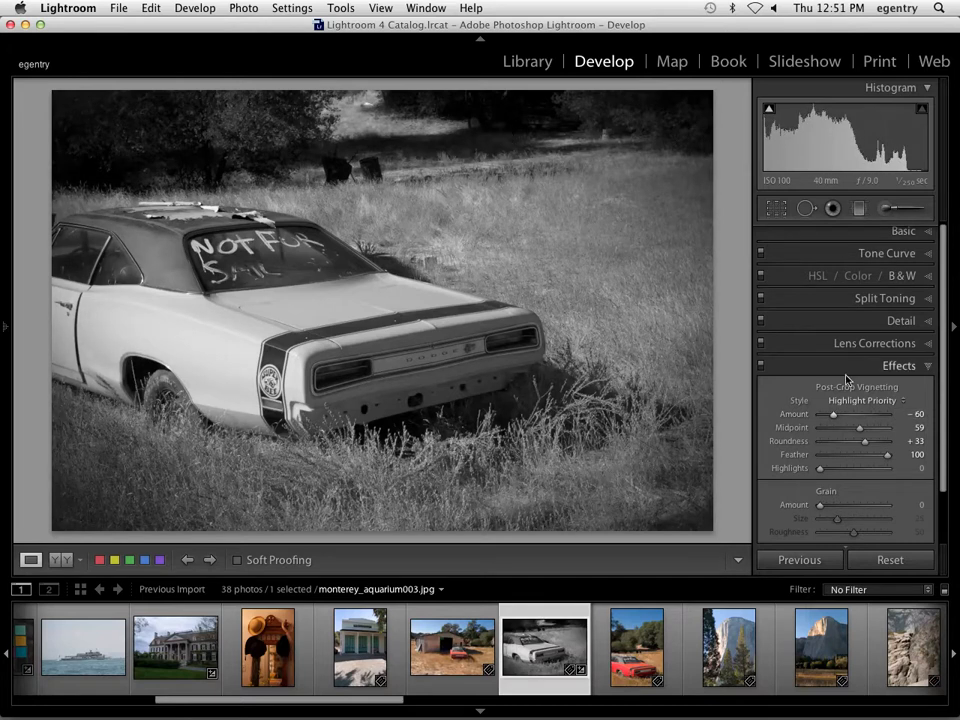
- Compare the before and after versions side by side, inspect the rear wheel and grass at 1:1, and return to the single full-photo view
key("y")
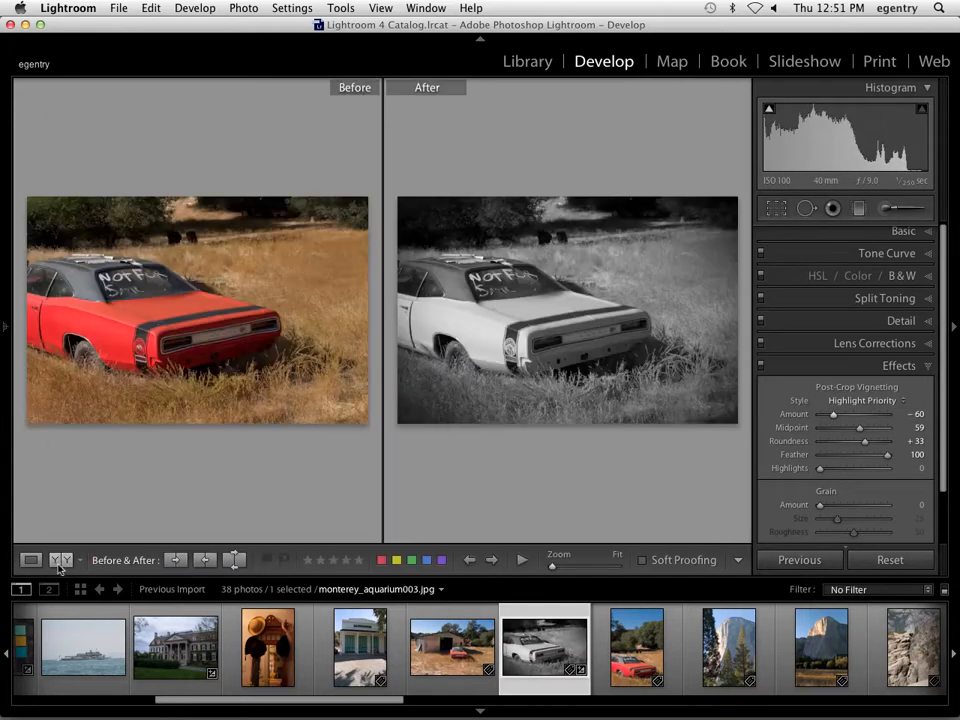
left_click(535, 275)
left_click_drag(501, 400, 693, 189)
left_click_drag(345, 450, 624, 343)
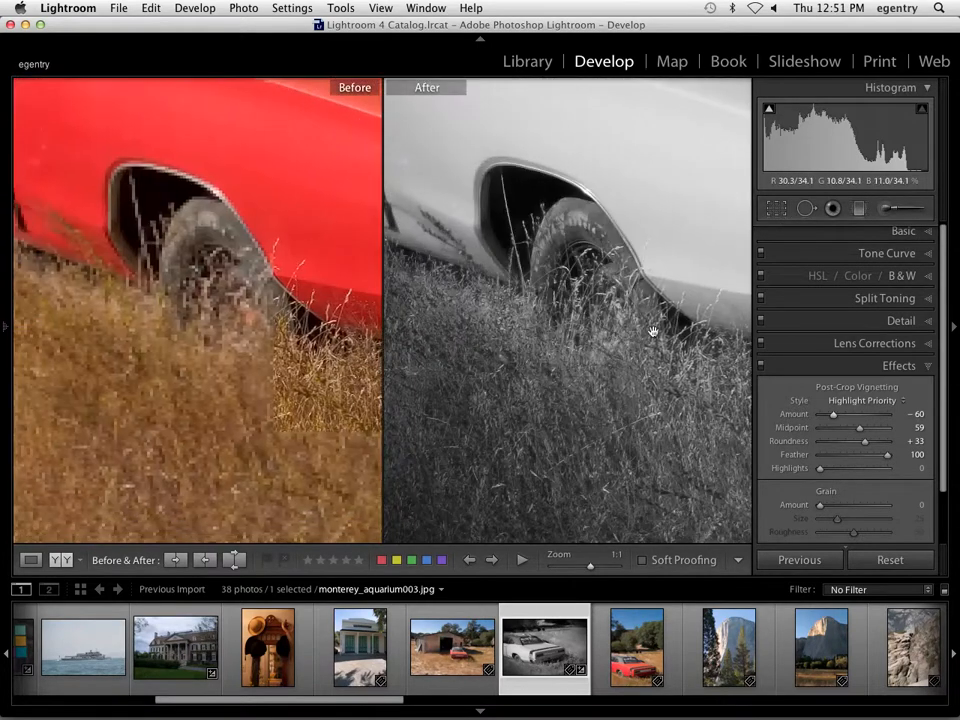
left_click_drag(356, 522, 530, 437)
left_click_drag(721, 287, 581, 364)
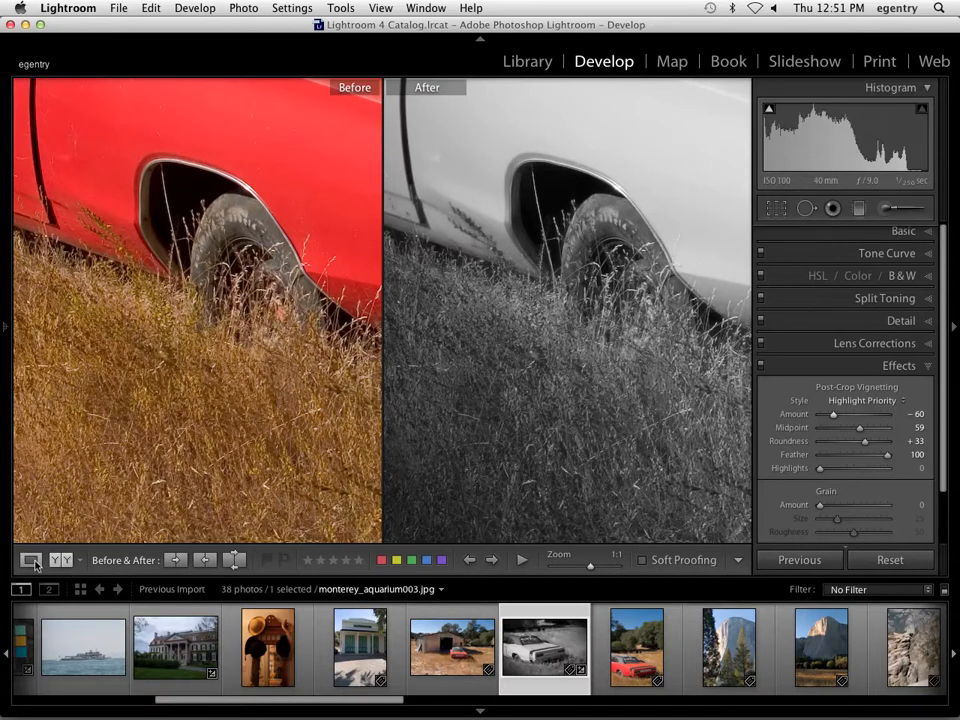
left_click(31, 560)
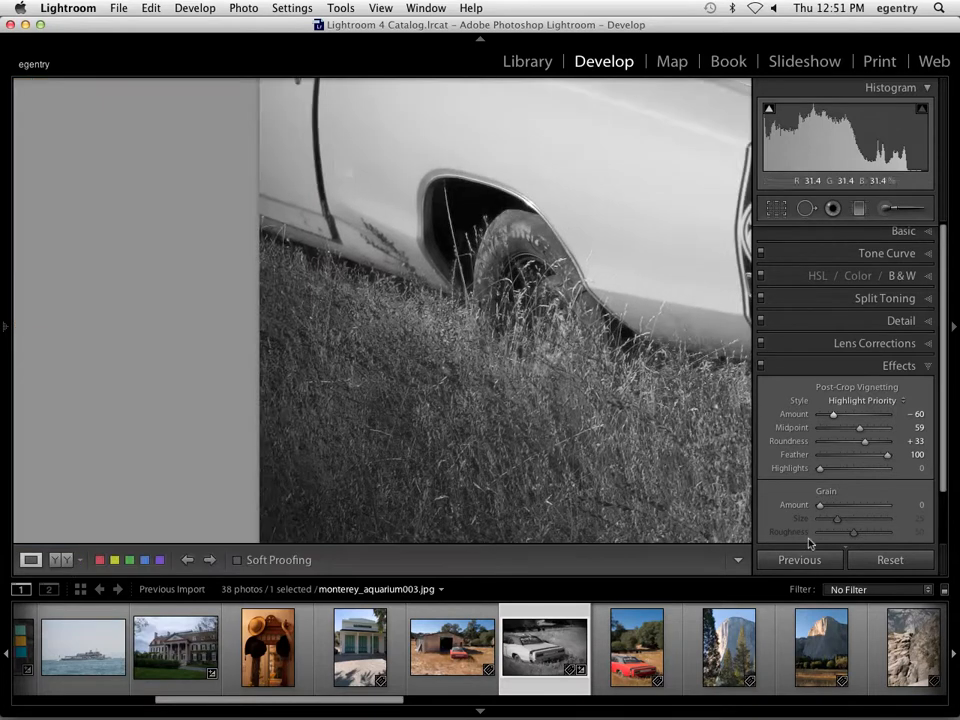
left_click(646, 397)
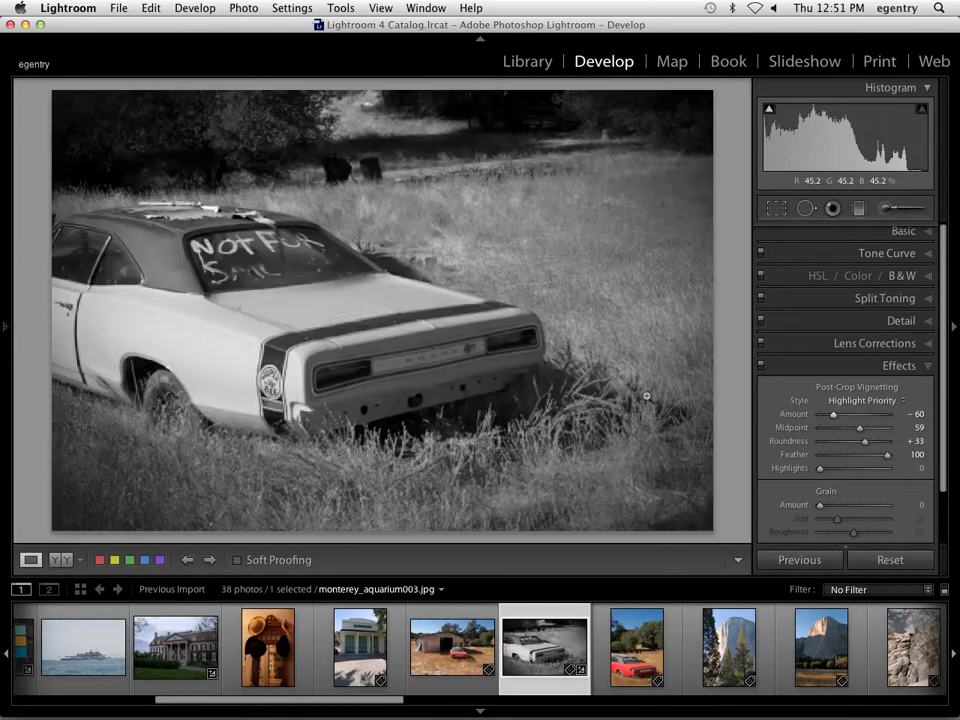
- Set the vignette Highlights to 65 after trying 100, checking the grass near the photo's lower-right corner up close
left_click(670, 497)
left_click_drag(684, 495, 412, 309)
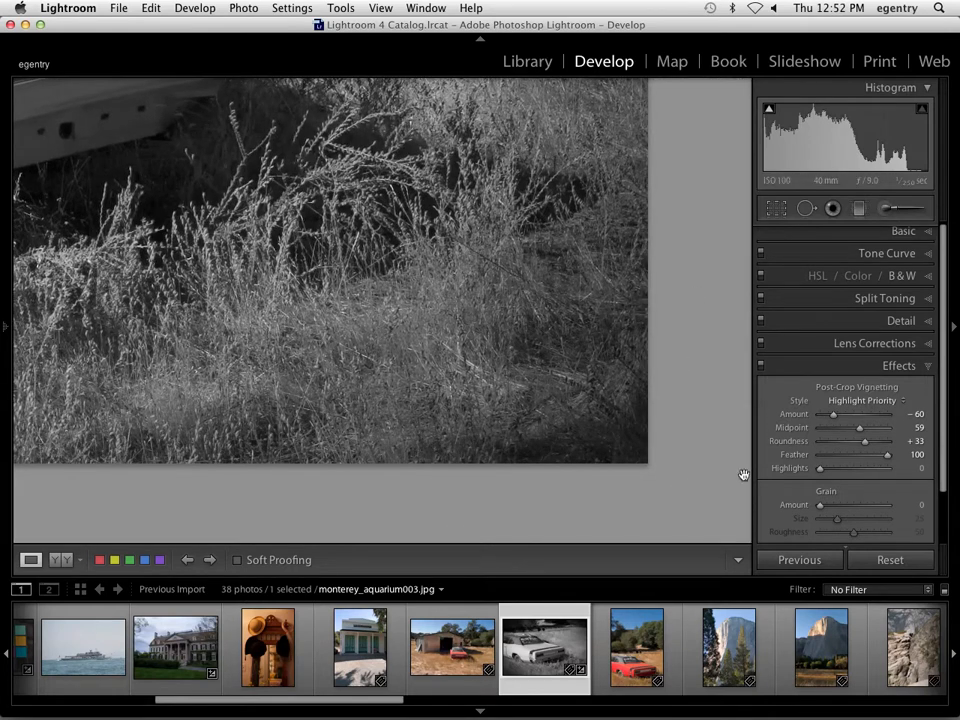
left_click_drag(822, 470, 909, 473)
left_click_drag(882, 470, 853, 484)
left_click(462, 390)
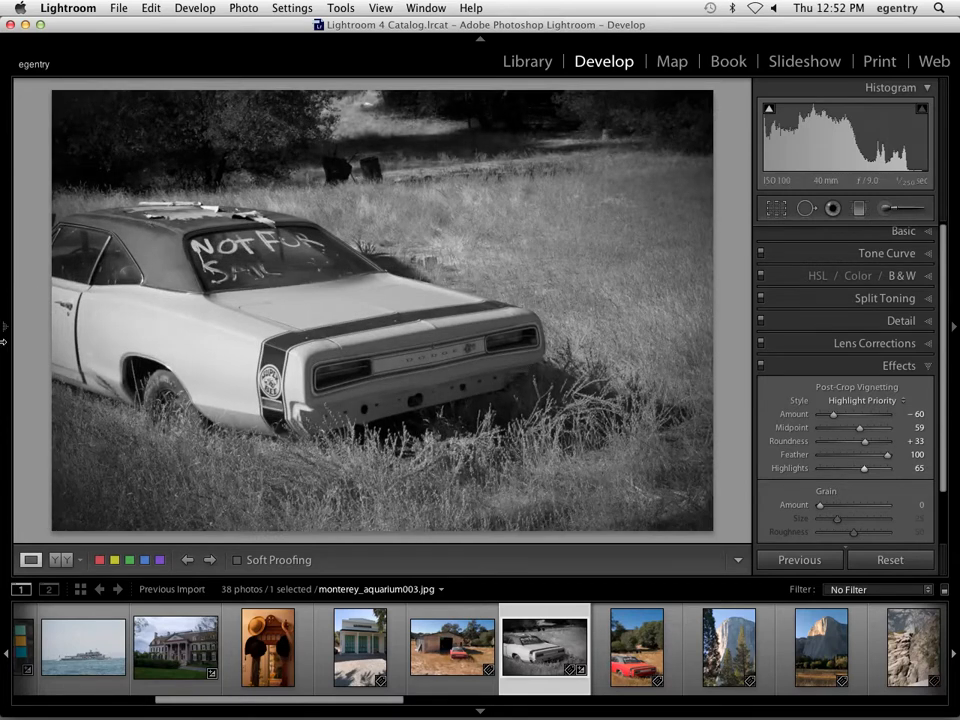
- Save the current look as a snapshot named "natura bw vignette" and review the photo's edit history
left_click(5, 326)
left_click(35, 337)
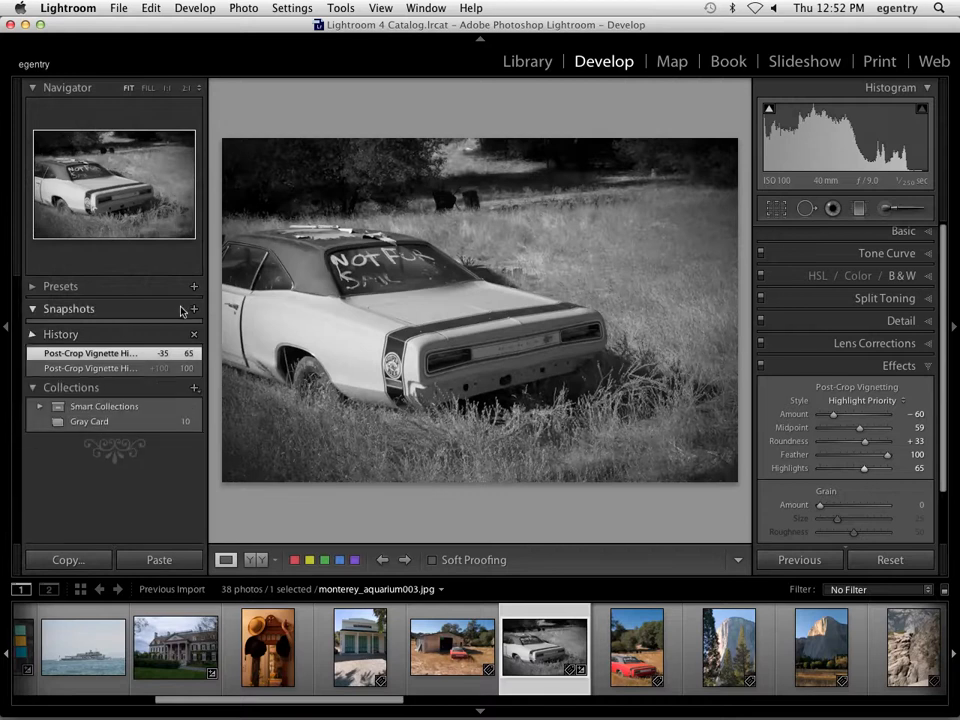
left_click(194, 310)
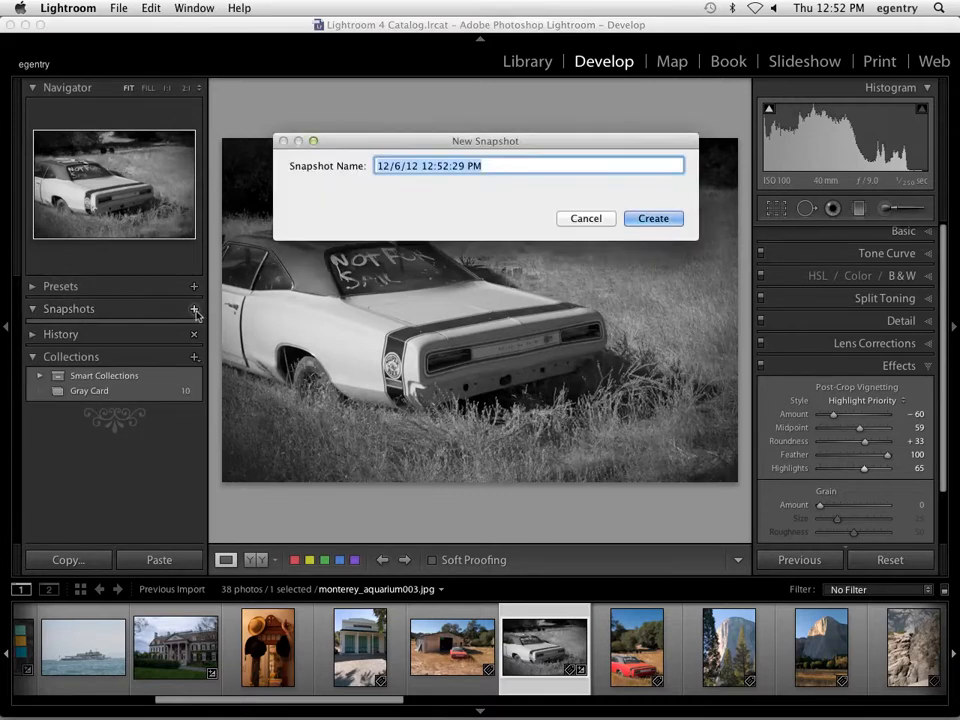
type("natu")
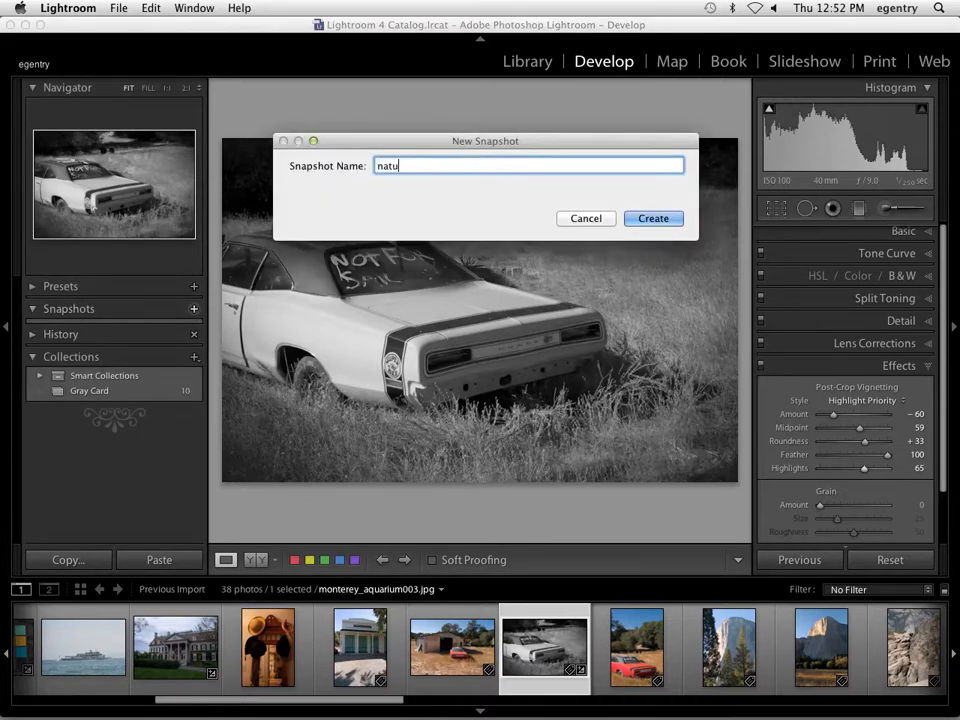
type("ra bw vignette")
key("Return")
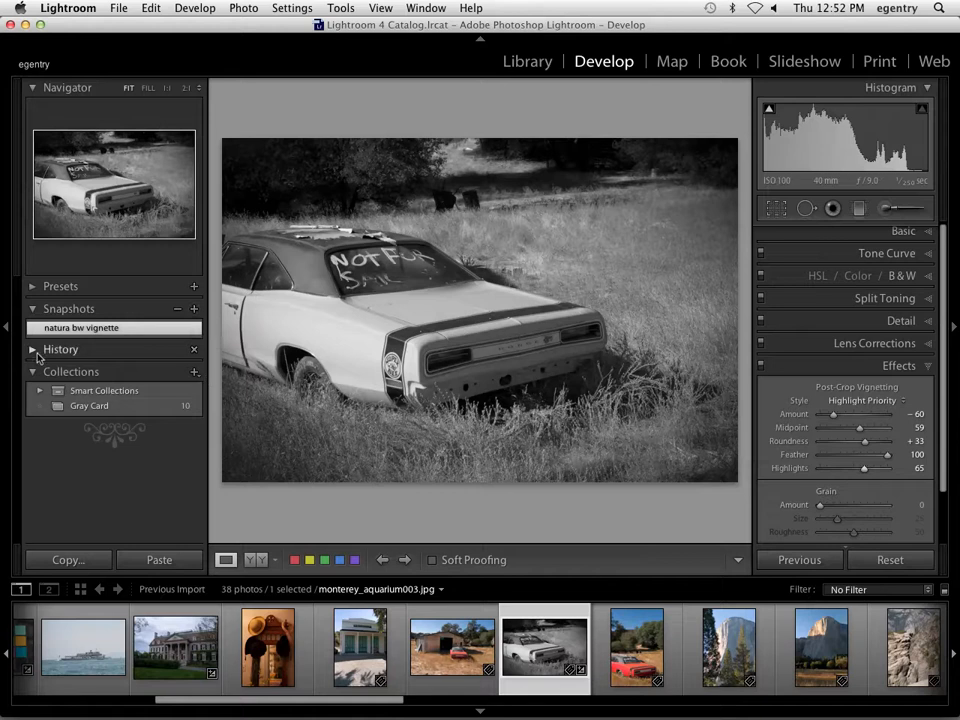
left_click(36, 350)
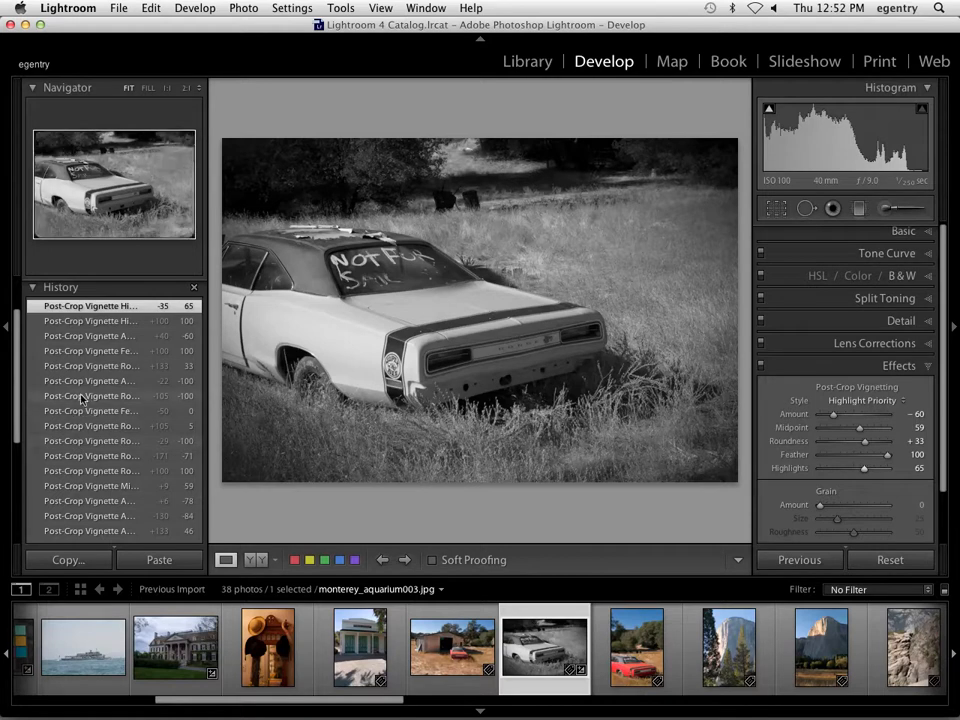
left_click(36, 287)
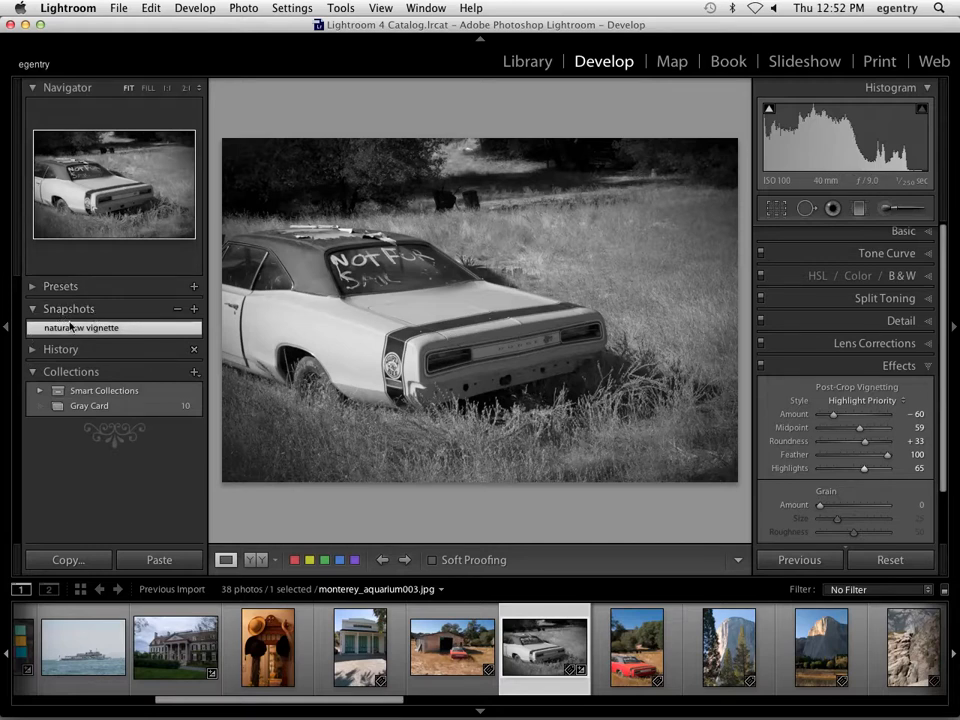
- Split tone the photo with shadows at Hue 54, Saturation 23 and highlights at Hue 35, Saturation 7
left_click(880, 298)
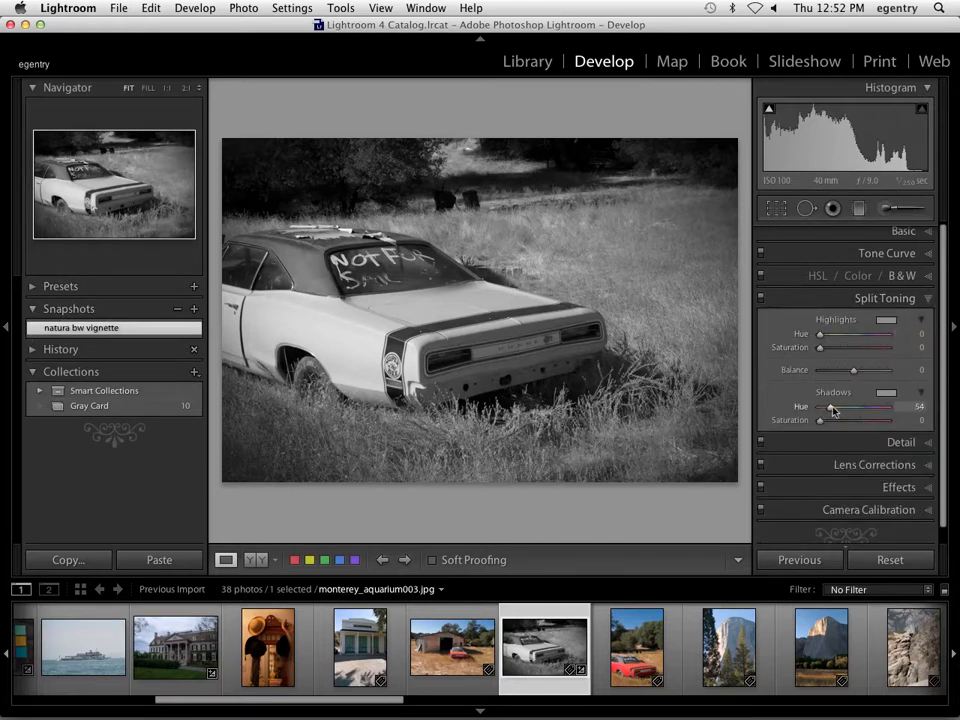
left_click_drag(820, 420, 836, 420)
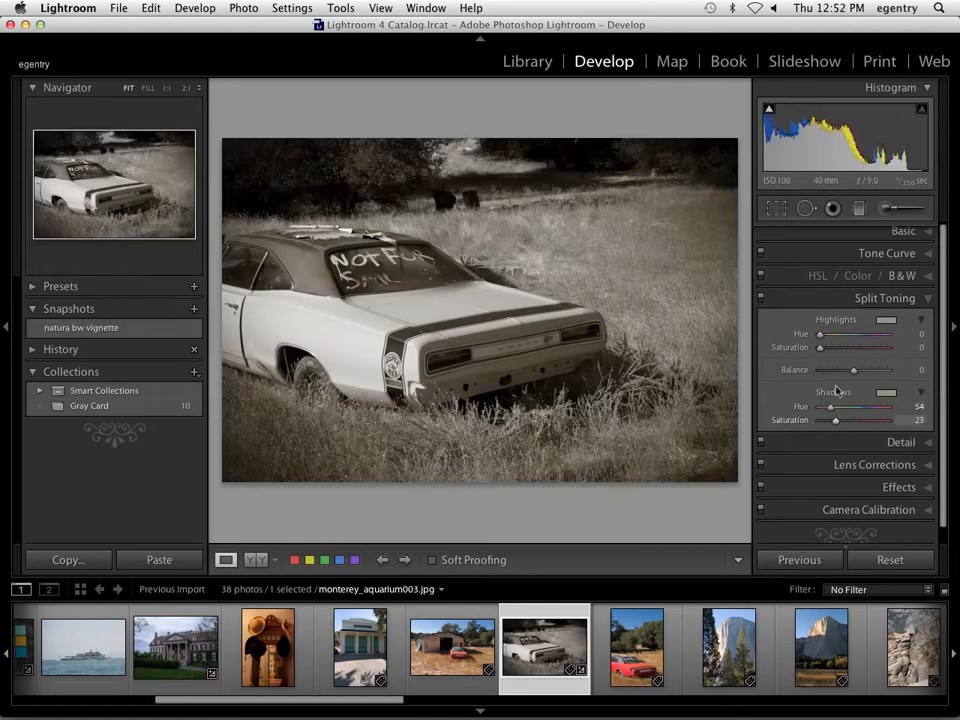
mouse_move(820, 335)
left_mouse_down()
mouse_move(866, 334)
mouse_move(827, 354)
mouse_move(880, 336)
mouse_move(825, 336)
mouse_move(824, 348)
left_mouse_up()
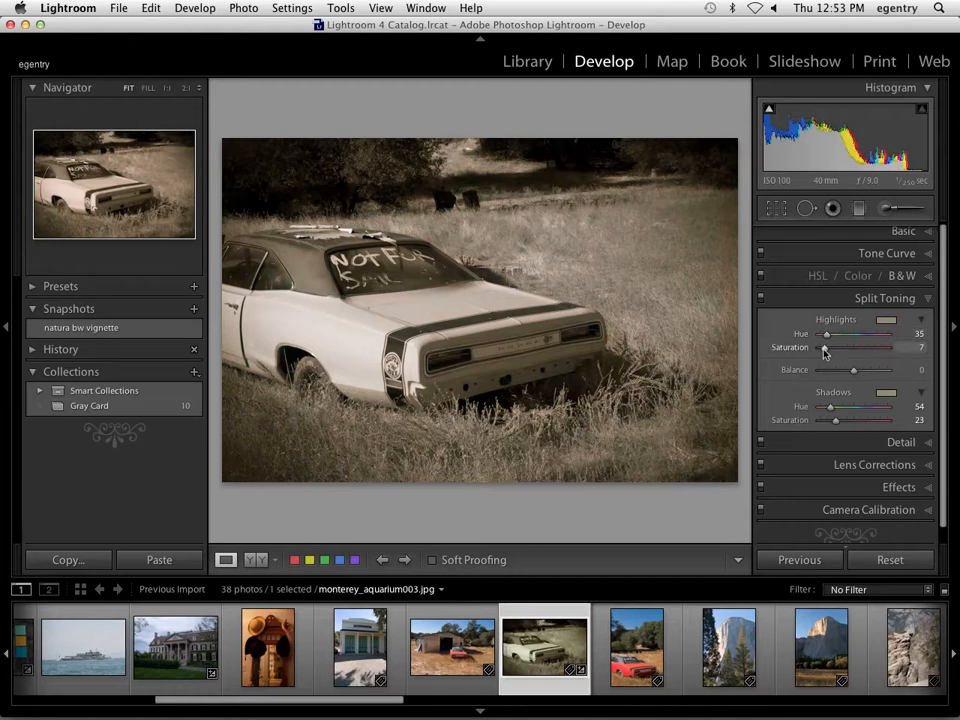
- Change the split-toning shadows to Hue 260 and Saturation 0
left_click_drag(834, 407, 811, 427)
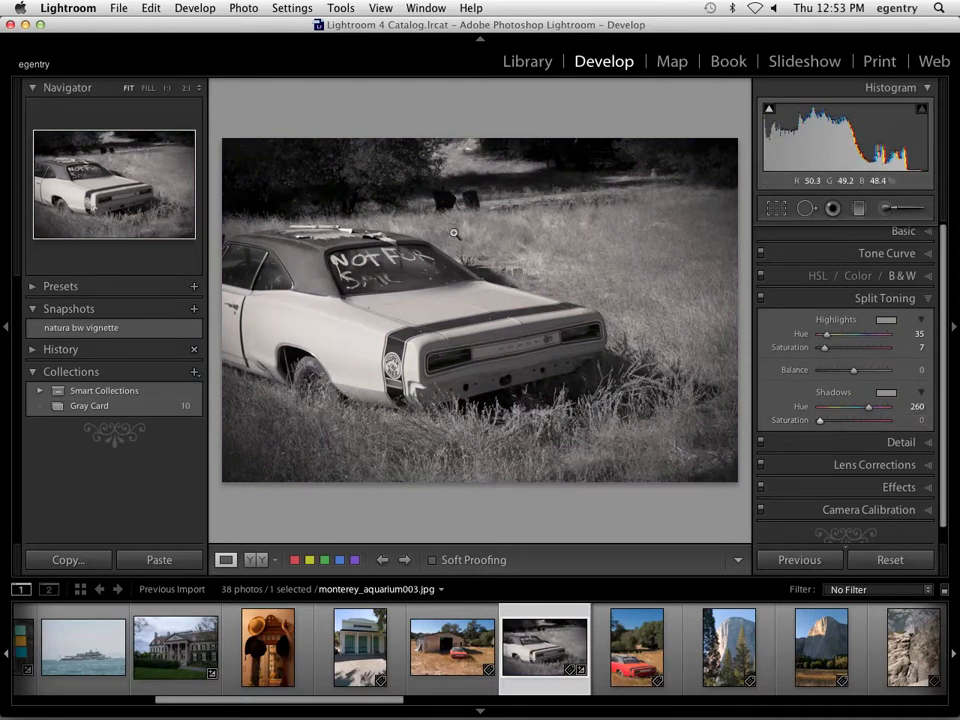
- Create a virtual copy of the black-and-white car photo and open its Effects settings with the preview area enlarged
left_click(240, 9)
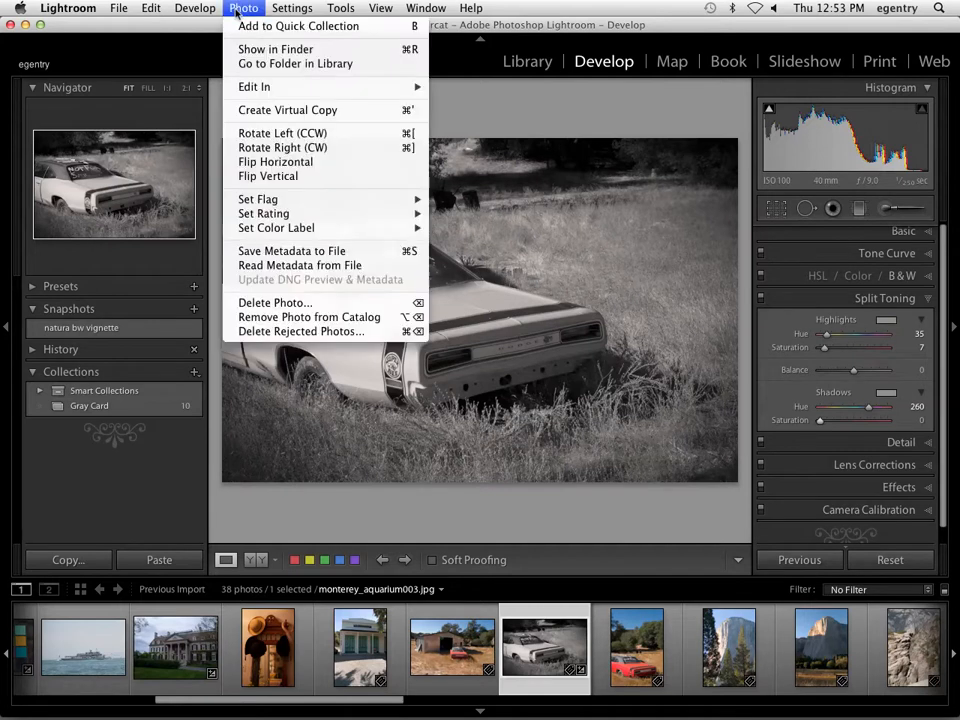
left_click(266, 111)
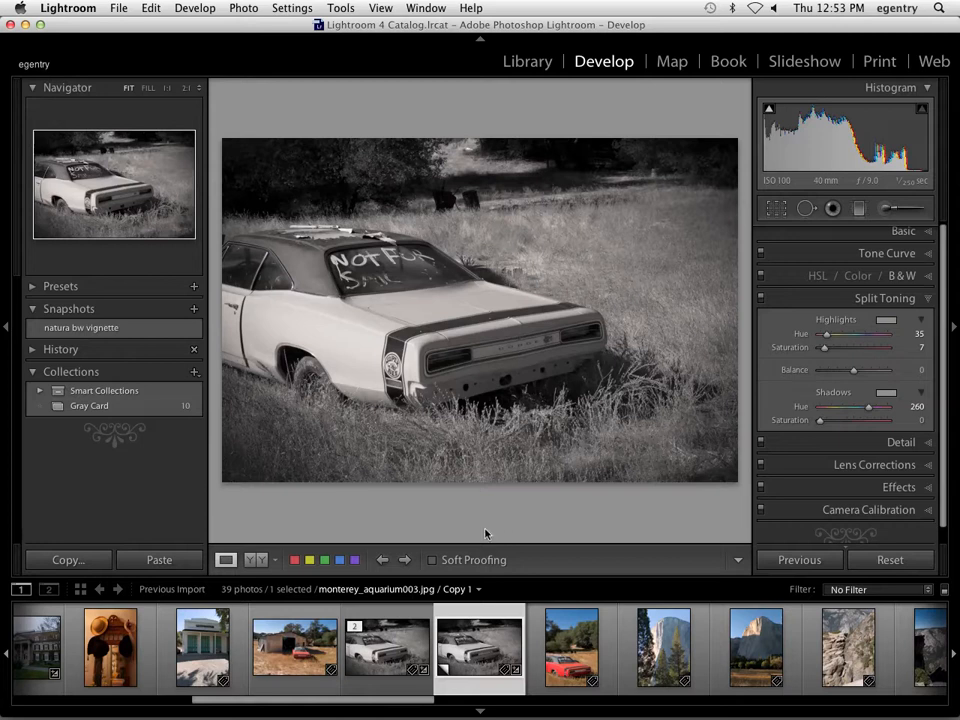
left_click(6, 325)
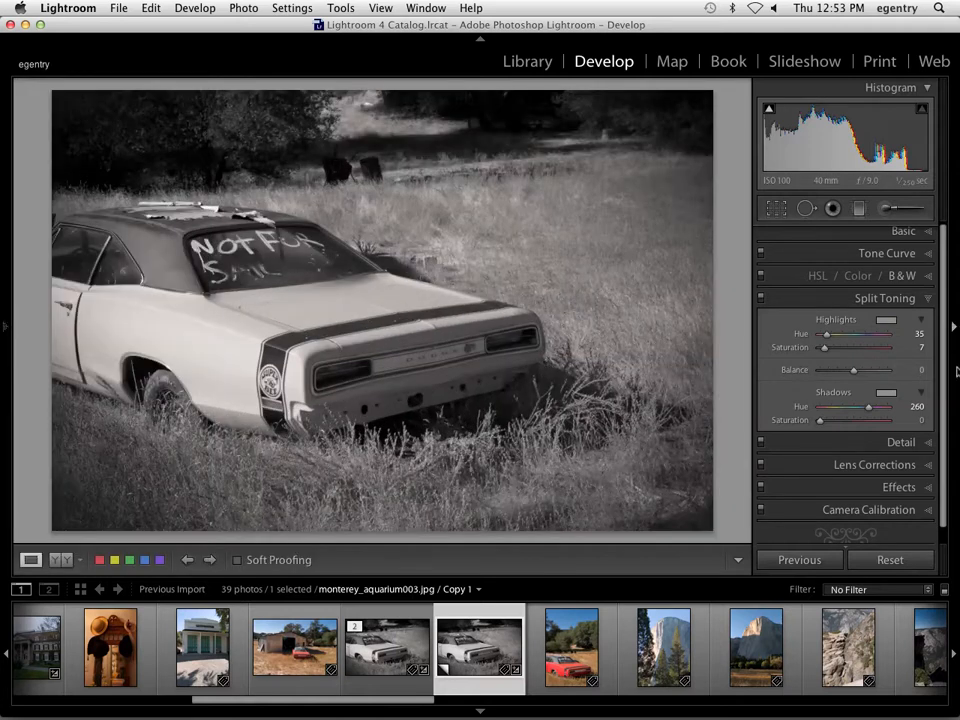
left_click(926, 297)
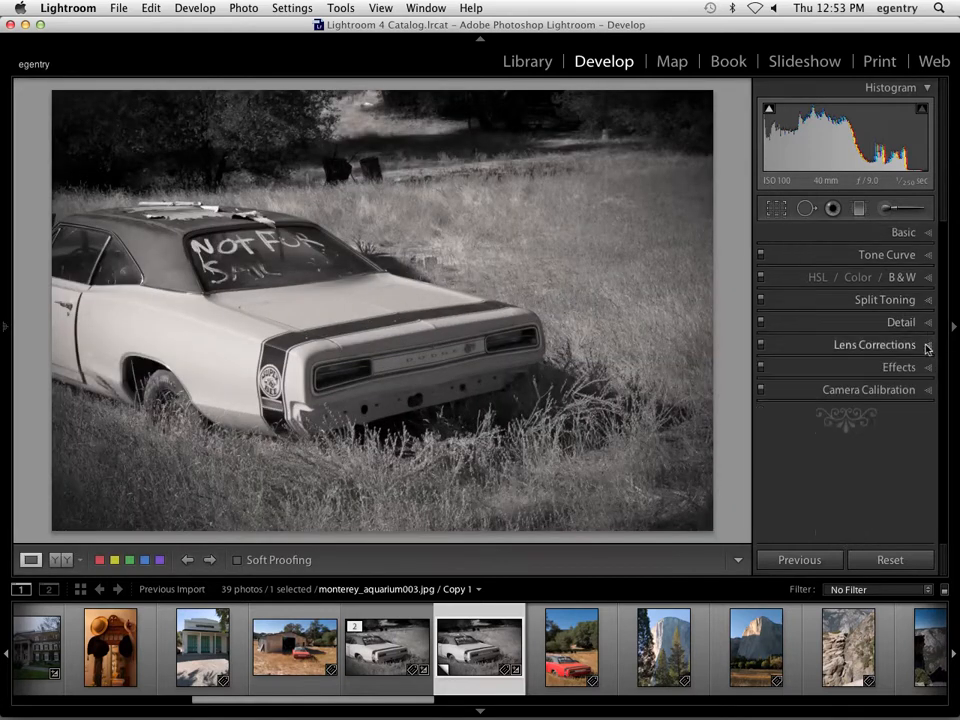
left_click(926, 371)
scroll(828, 522, "down", 1)
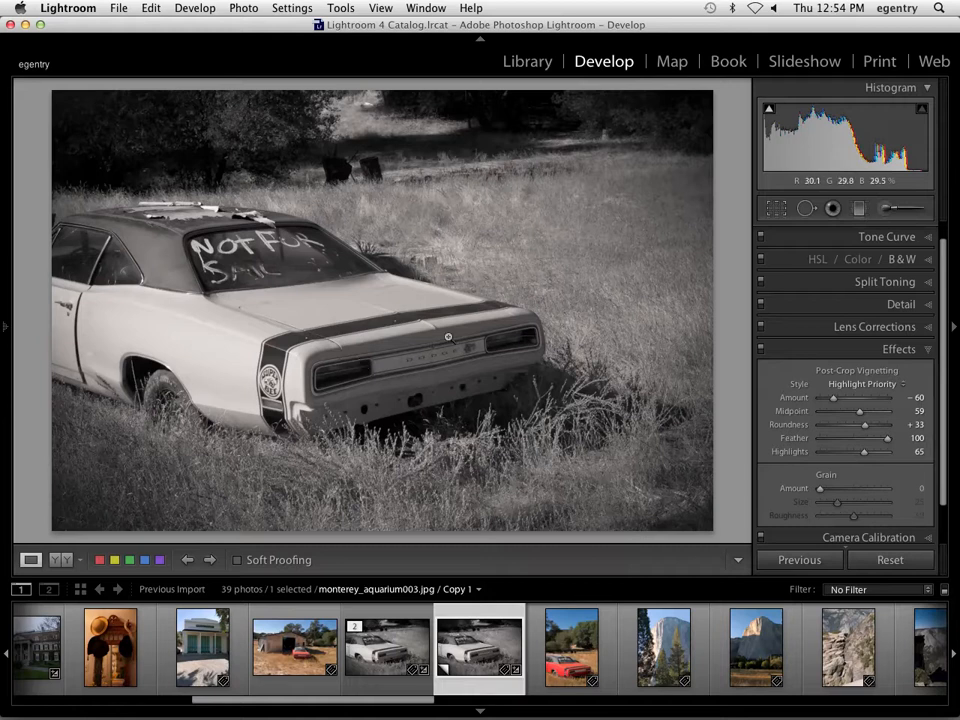
- Compare before and after side by side at 2:1 zoom around the car's Super Bee emblem
left_click(6, 326)
left_click(185, 89)
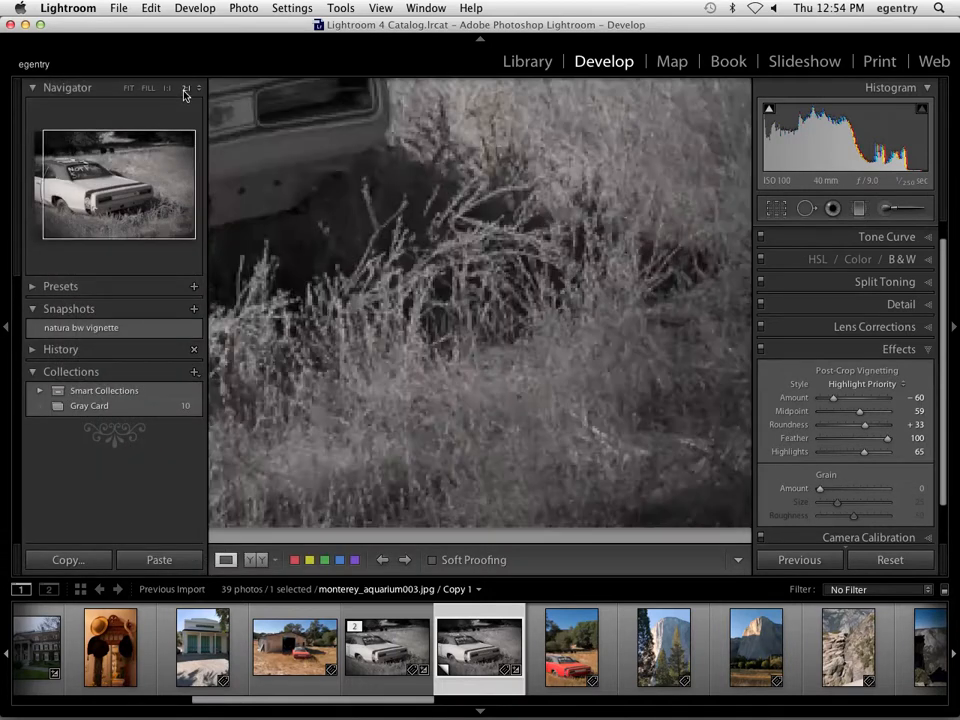
left_click(257, 560)
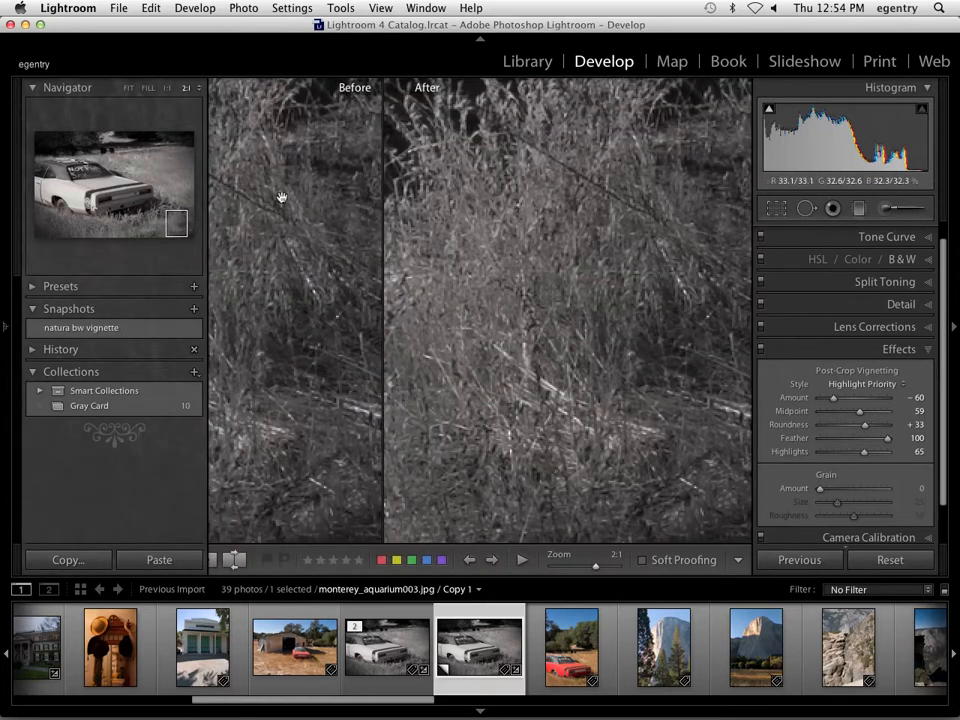
mouse_move(177, 225)
left_mouse_down()
mouse_move(82, 185)
mouse_move(86, 195)
mouse_move(77, 182)
mouse_move(88, 206)
left_mouse_up()
left_click(5, 330)
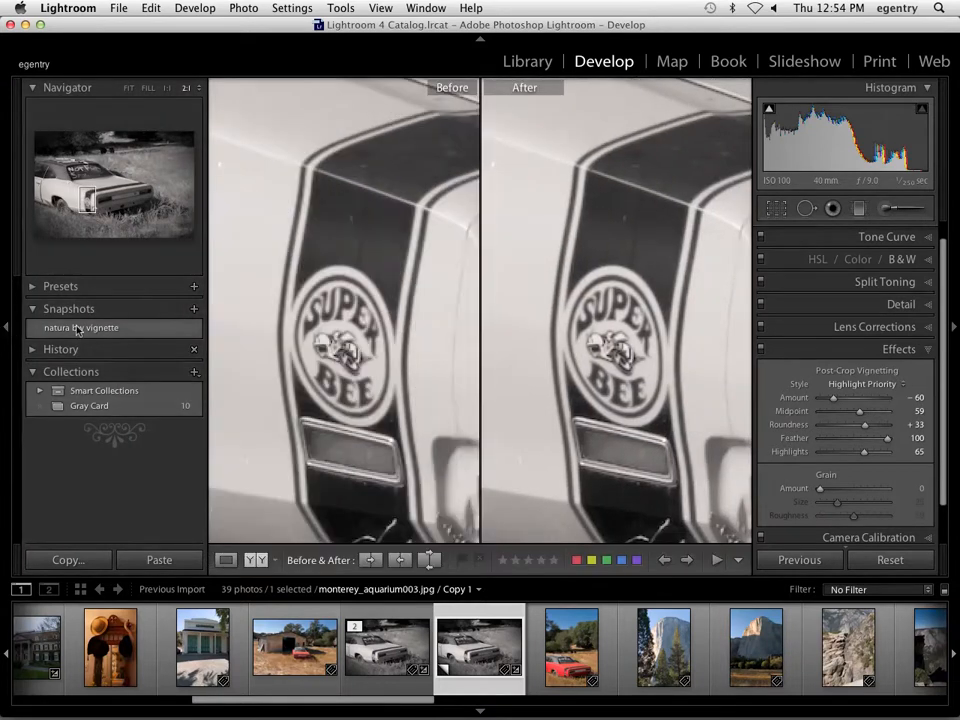
left_click(5, 330)
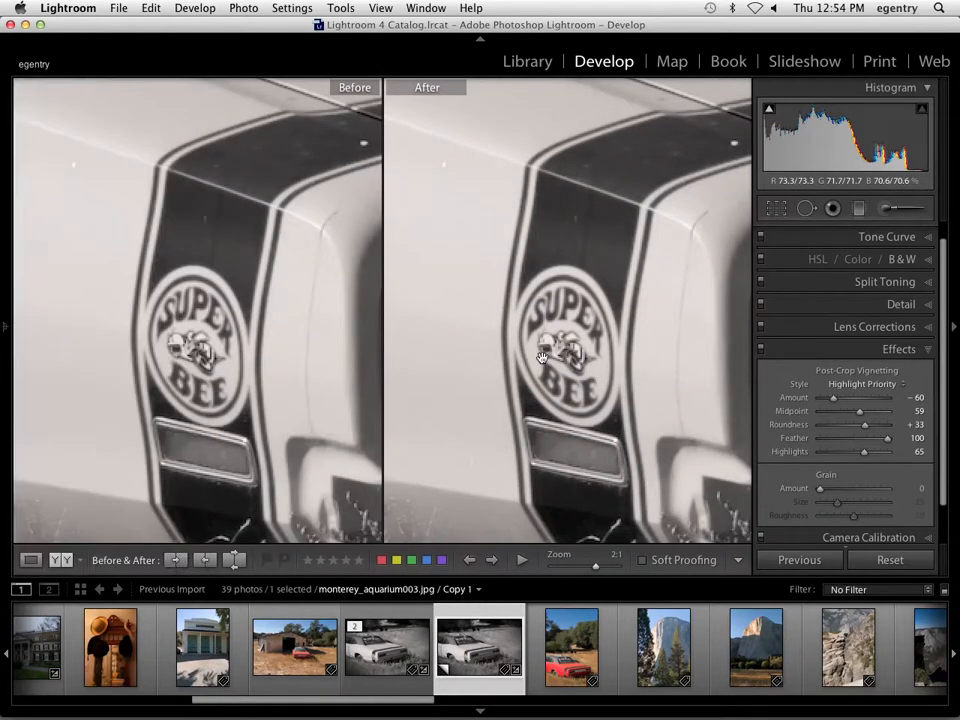
left_click_drag(541, 357, 508, 264)
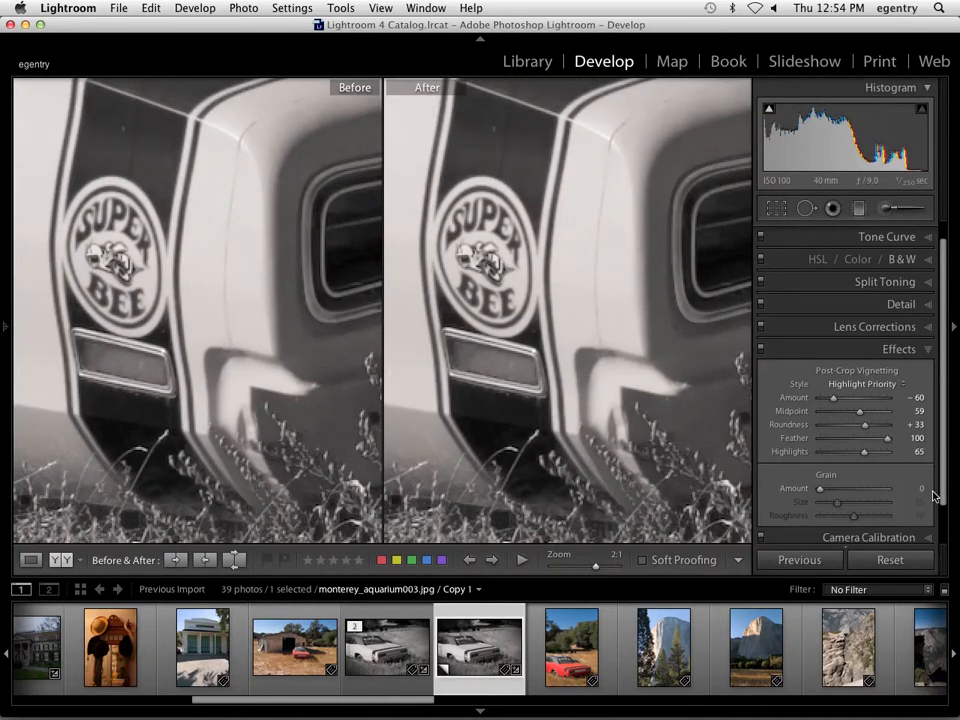
- Set the virtual copy's grain Amount to 28 after trying 80, checking the grain around the car's rear corner
left_click_drag(942, 499, 945, 510)
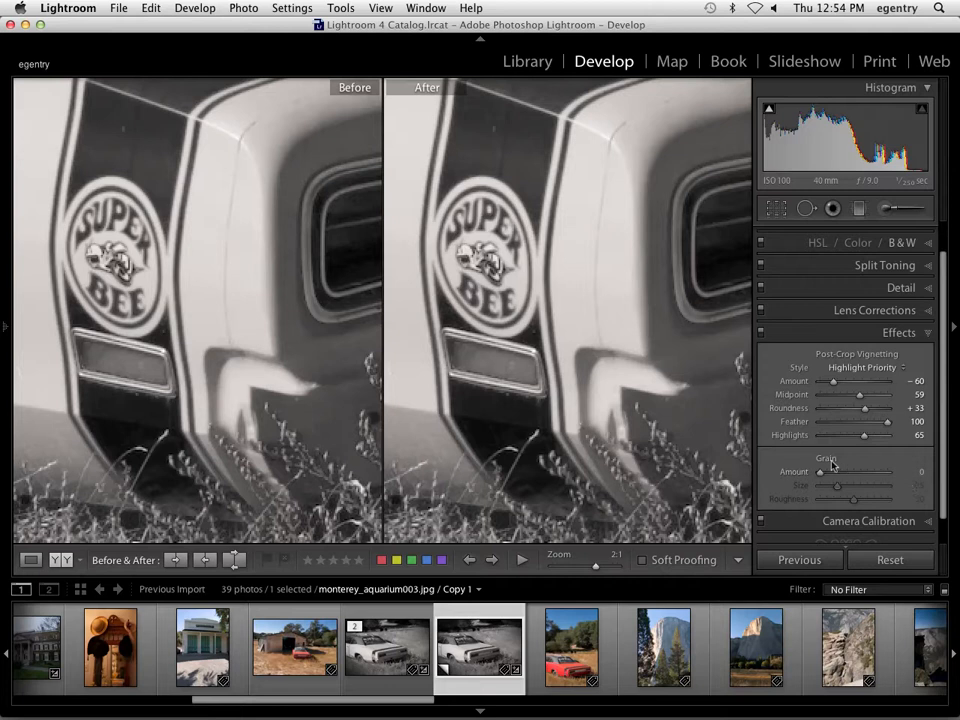
left_click_drag(820, 472, 877, 479)
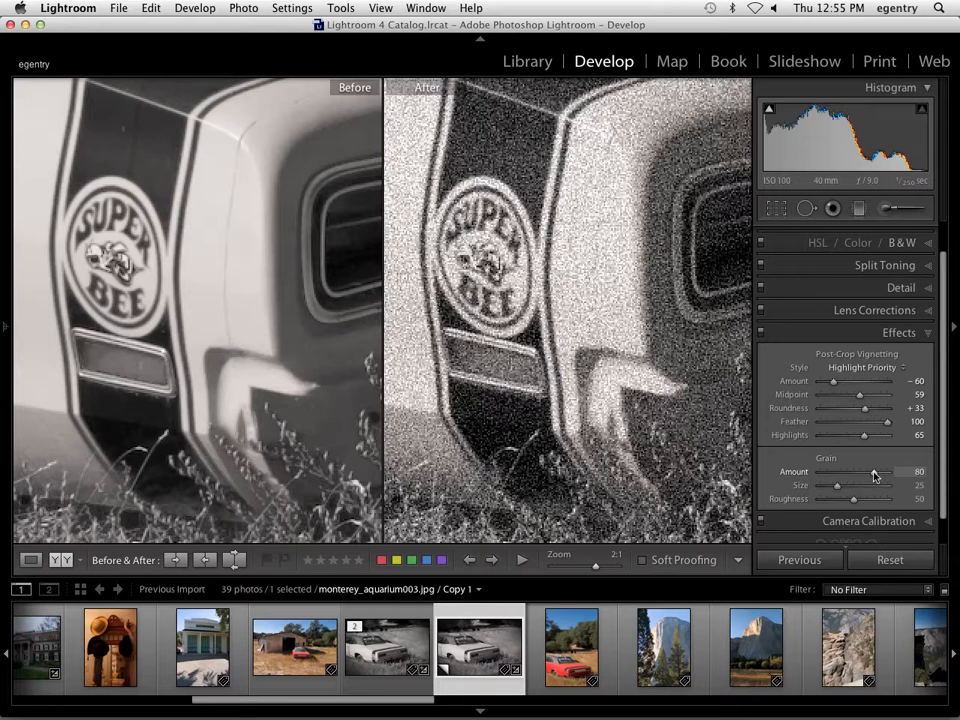
left_click_drag(874, 476, 812, 476)
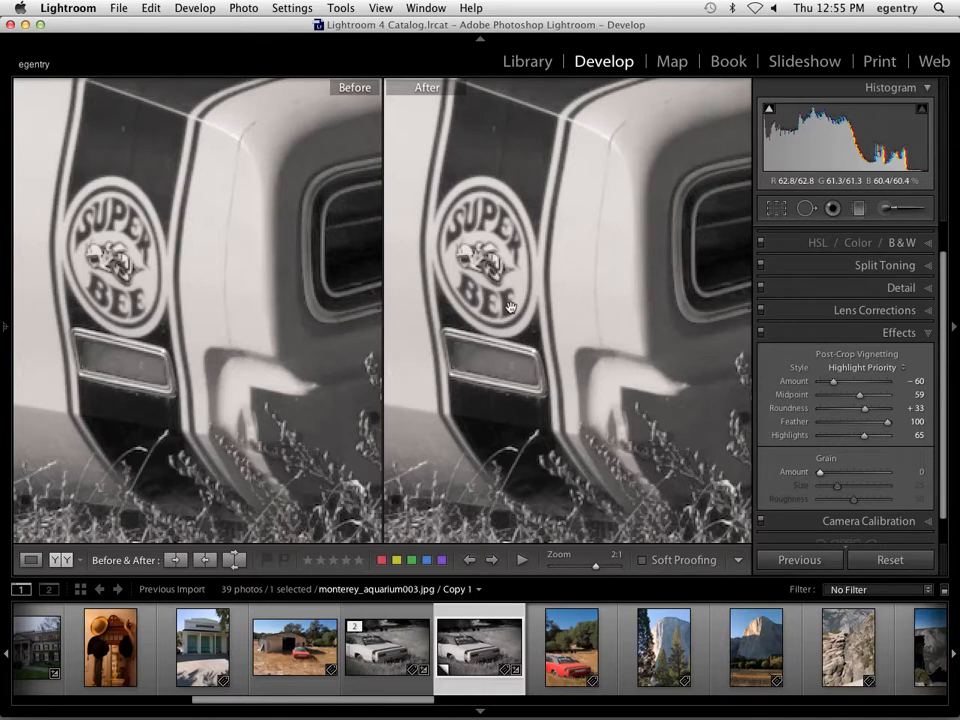
left_click_drag(820, 472, 838, 473)
left_click_drag(678, 240, 436, 416)
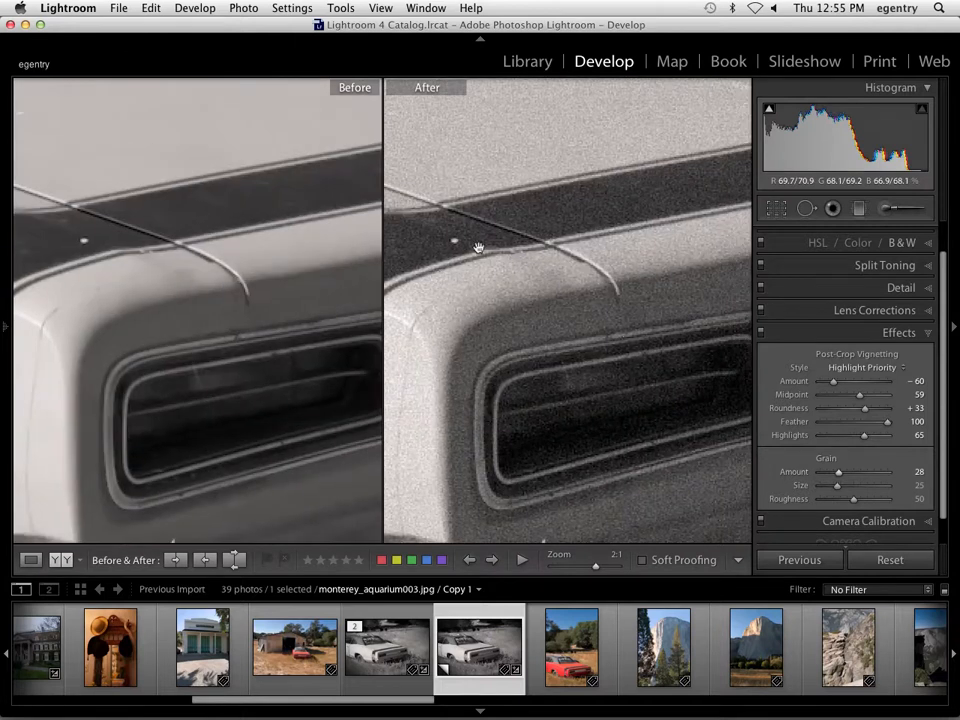
left_click_drag(619, 332, 653, 168)
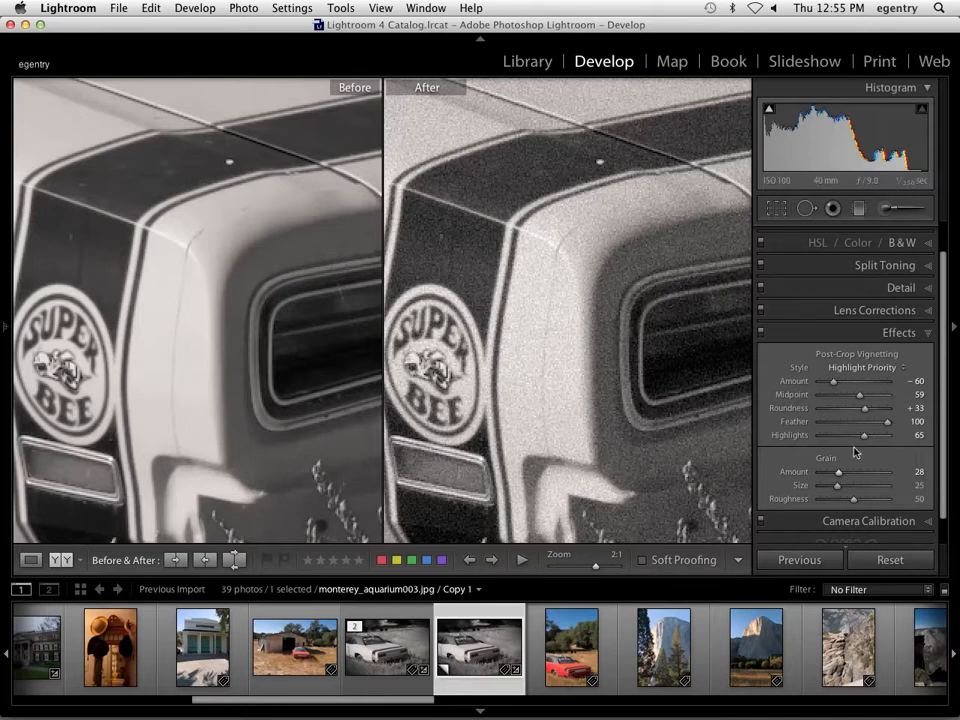
scroll(850, 454, "down", 1)
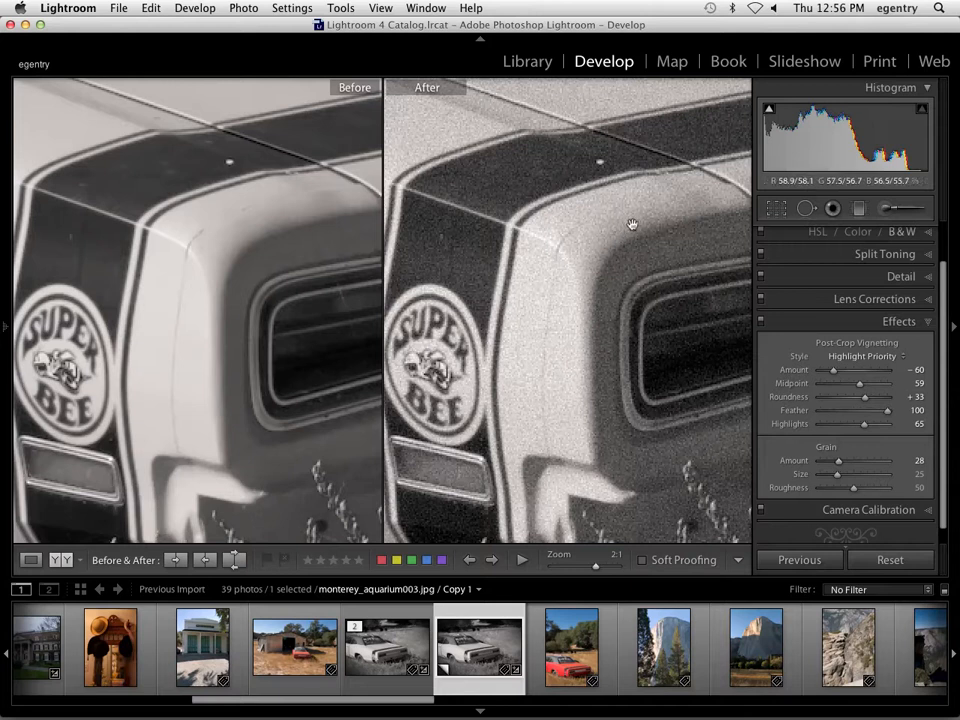
- Switch to the stingray photo monterey_aquarium015.jpg and inspect the area beside its eye at 2:1 zoom
left_click_drag(281, 707, 532, 715)
left_click(617, 647)
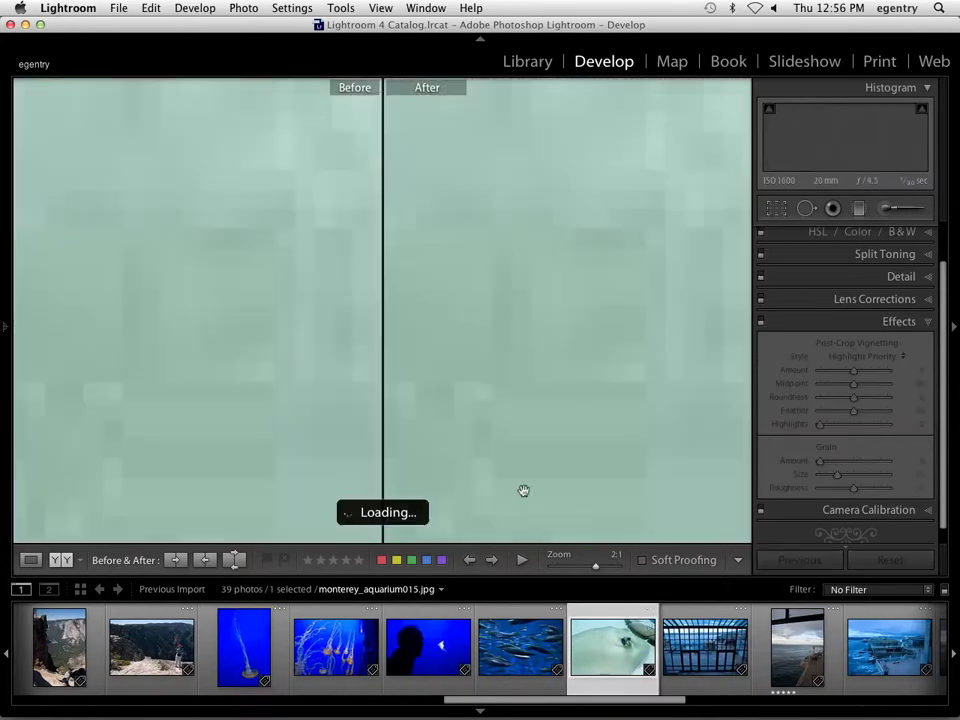
left_click(518, 388)
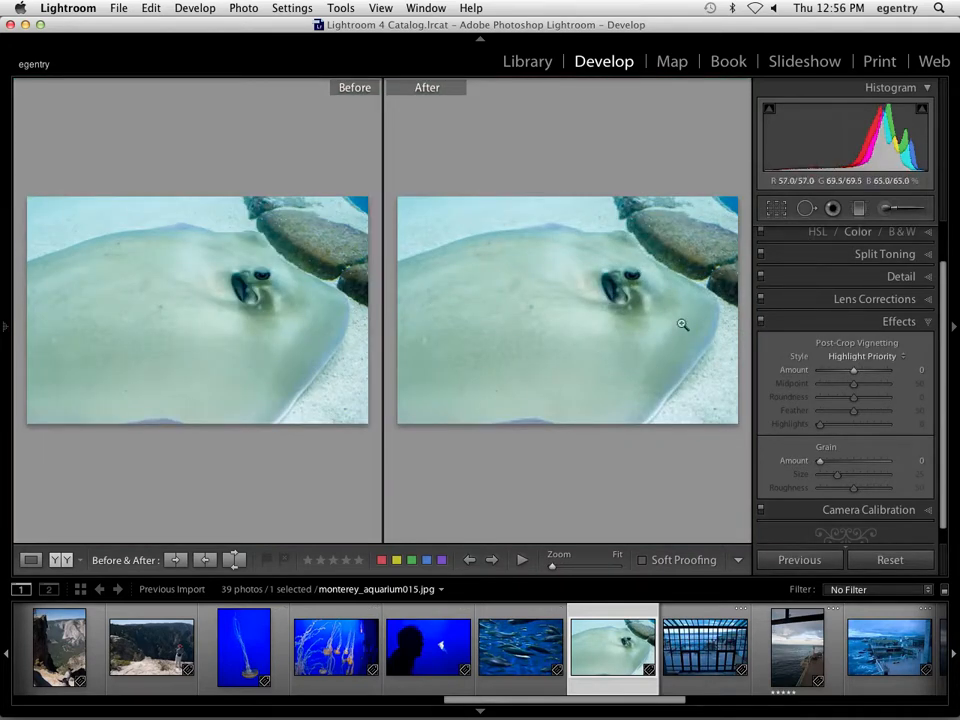
left_click(640, 312)
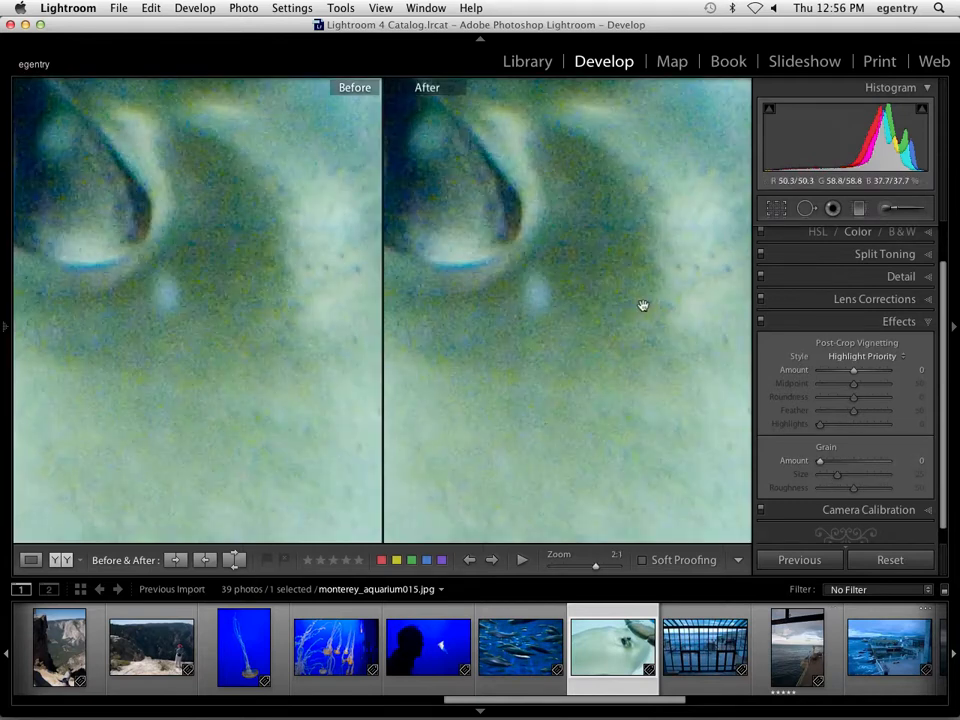
left_click_drag(594, 281, 738, 434)
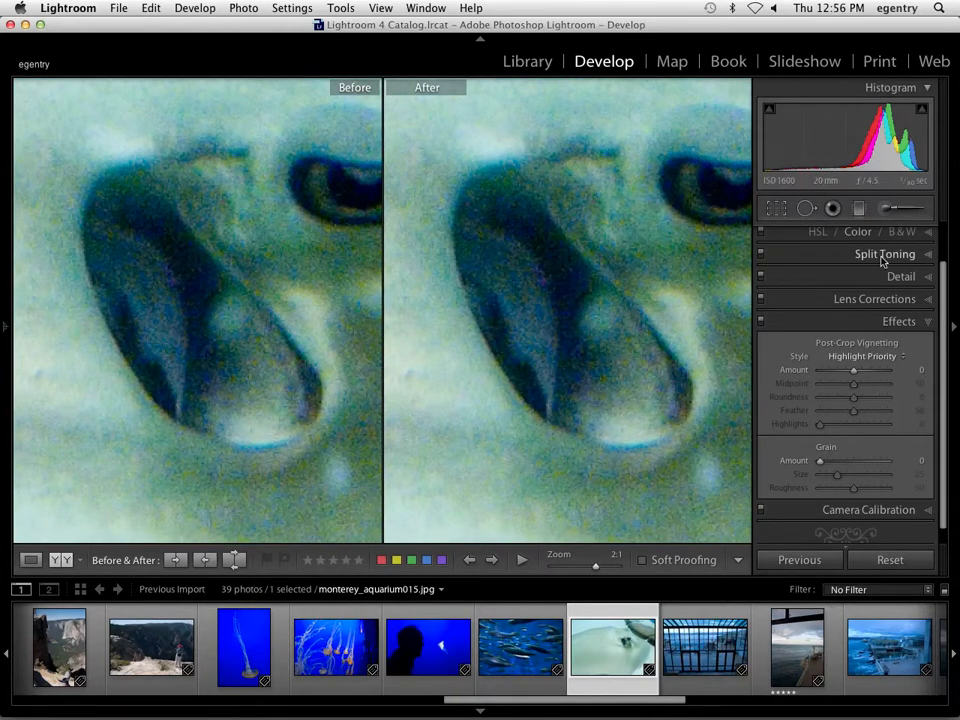
- Set the stingray photo's color noise reduction to 100 and compare the shaded skin before and after
left_click(874, 299)
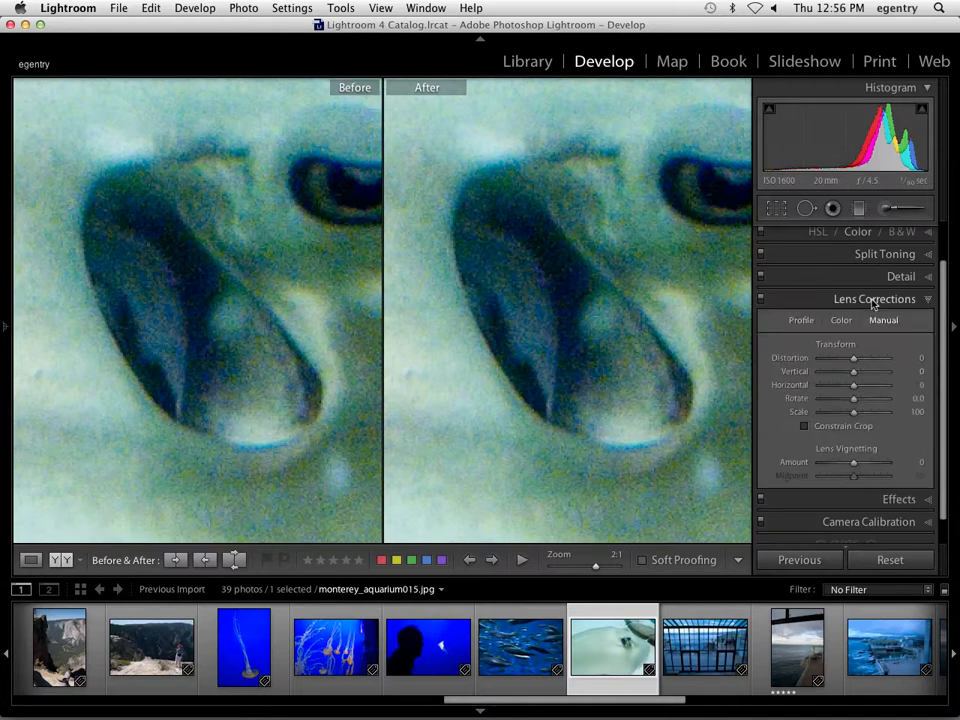
left_click(926, 299)
left_click(928, 279)
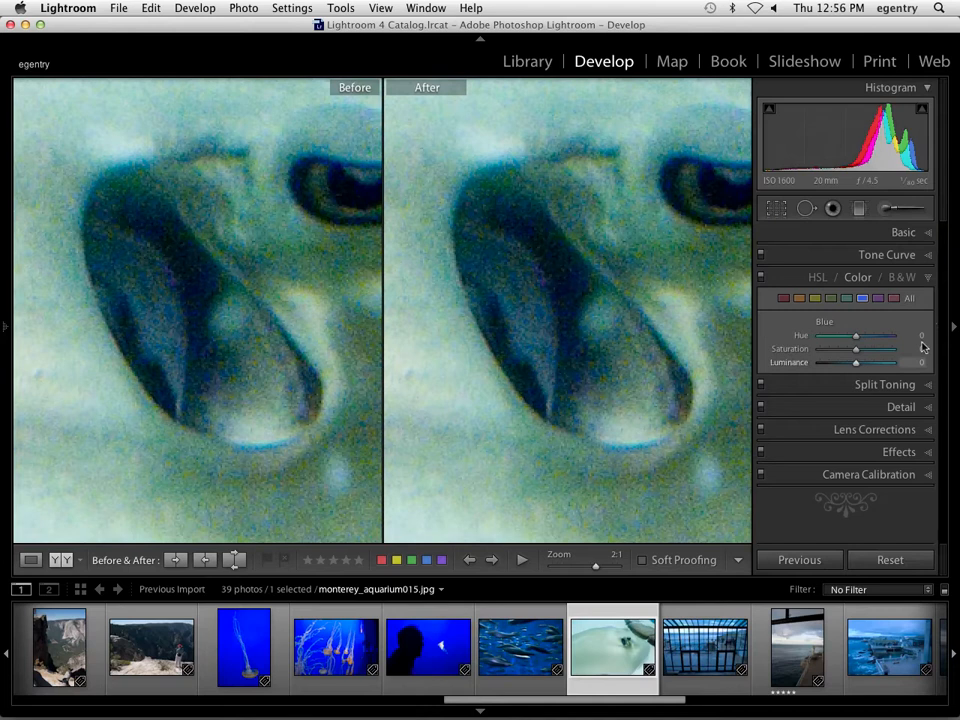
left_click(928, 406)
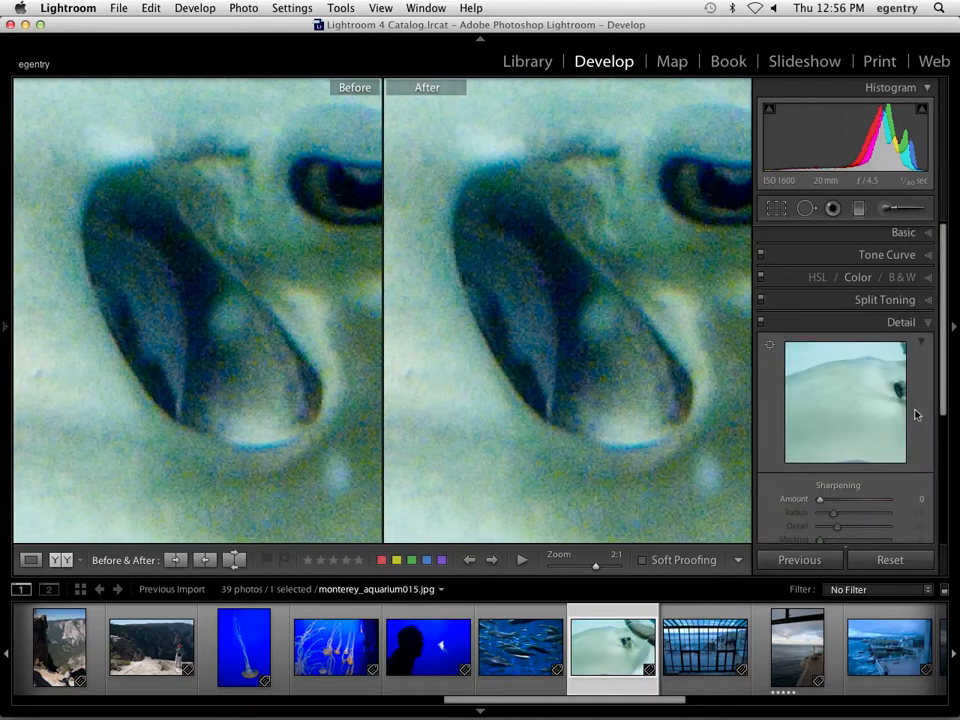
scroll(917, 413, "down", 6)
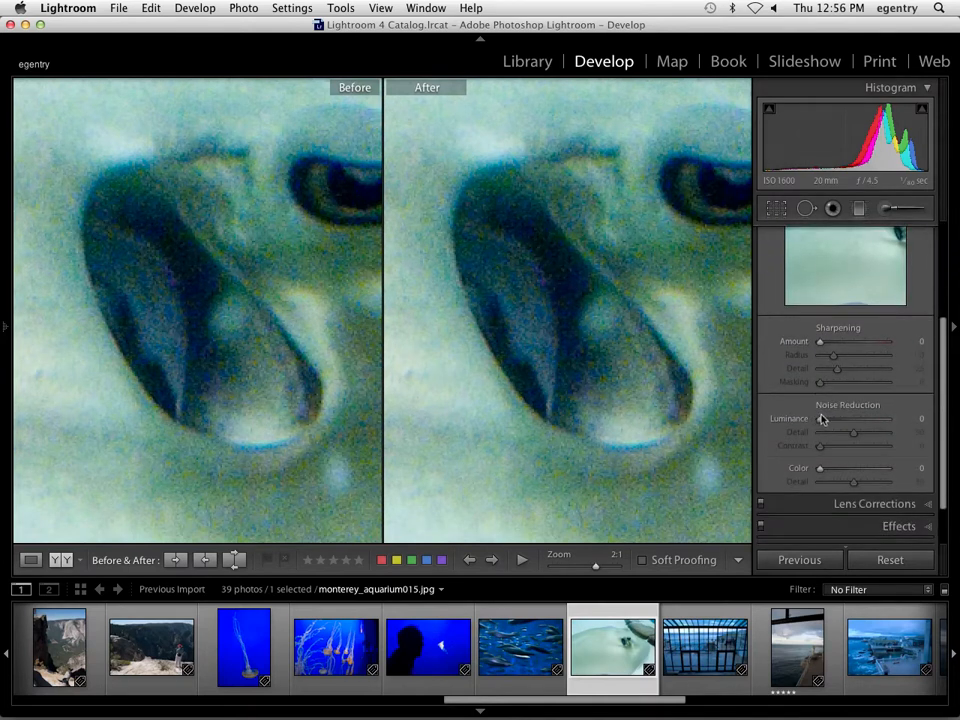
left_click_drag(821, 469, 891, 479)
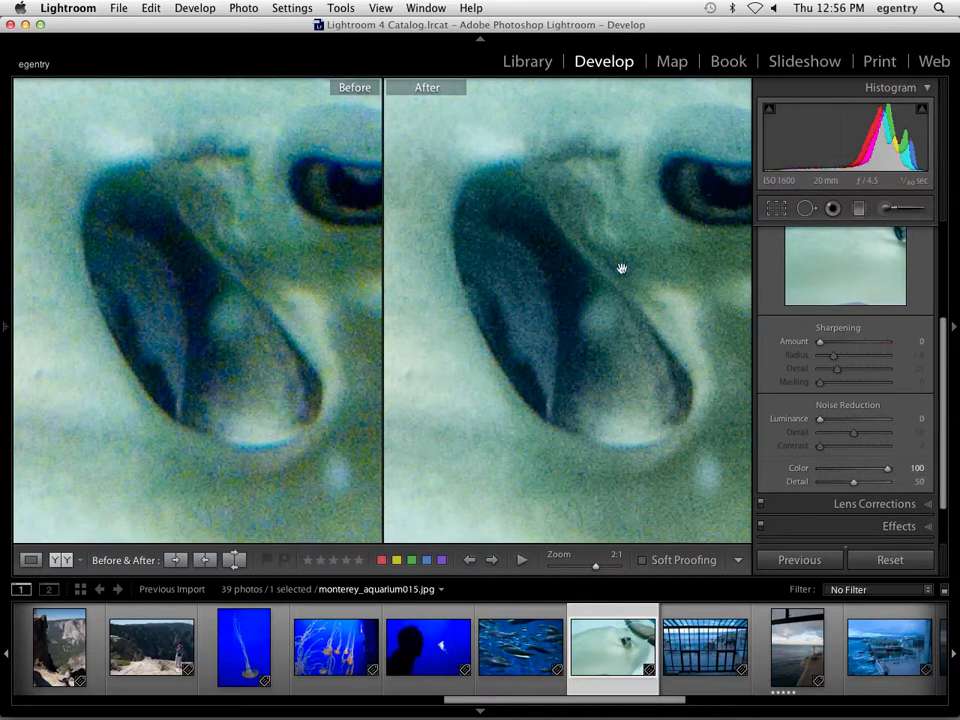
left_click_drag(606, 446, 557, 227)
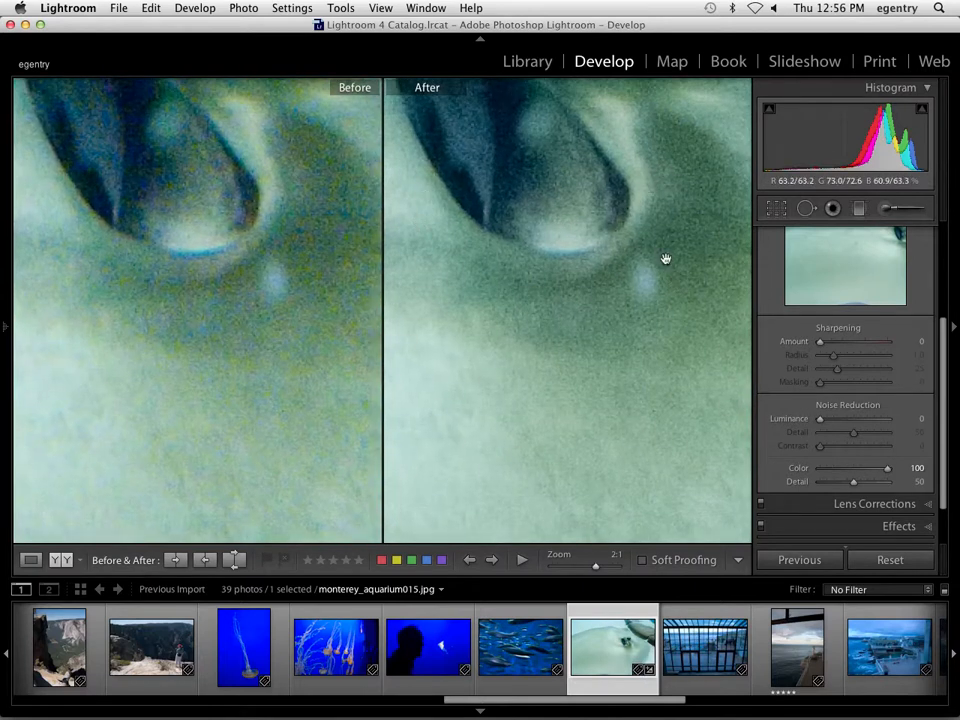
- Add grain with Amount 27 to the stingray photo and check it around the eye
scroll(846, 442, "down", 2)
scroll(846, 444, "down", 1)
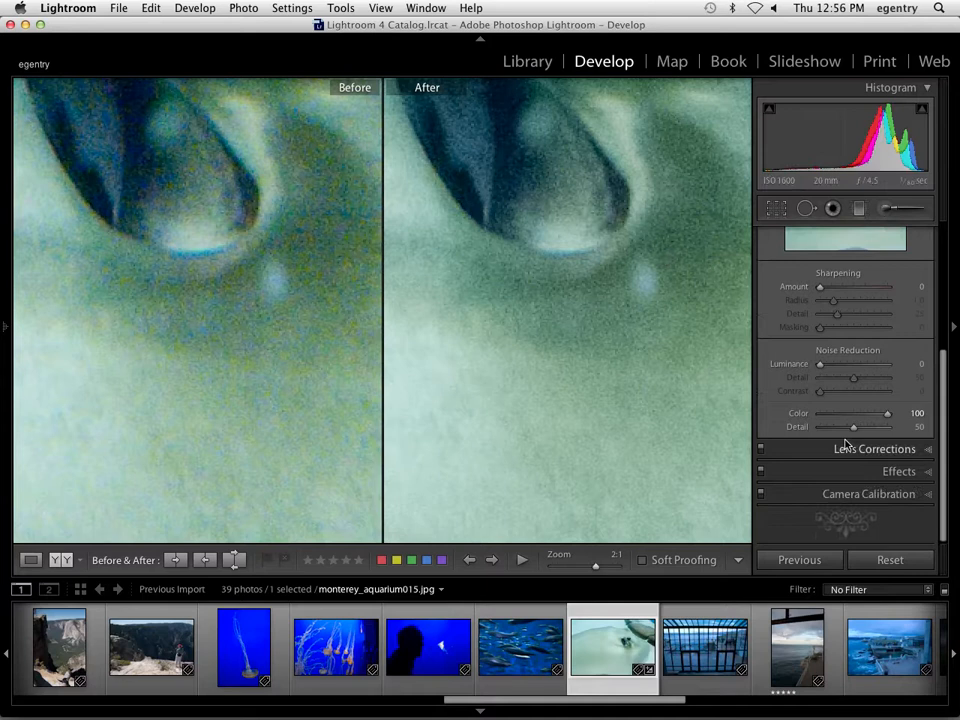
left_click(900, 476)
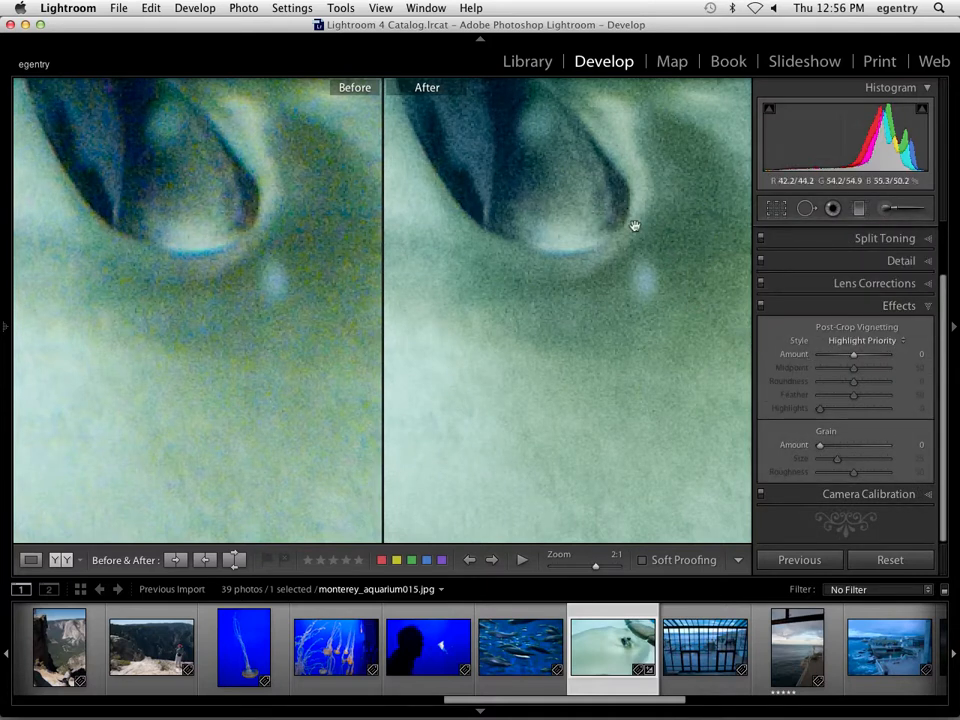
left_click_drag(822, 446, 840, 446)
left_click_drag(482, 204, 549, 418)
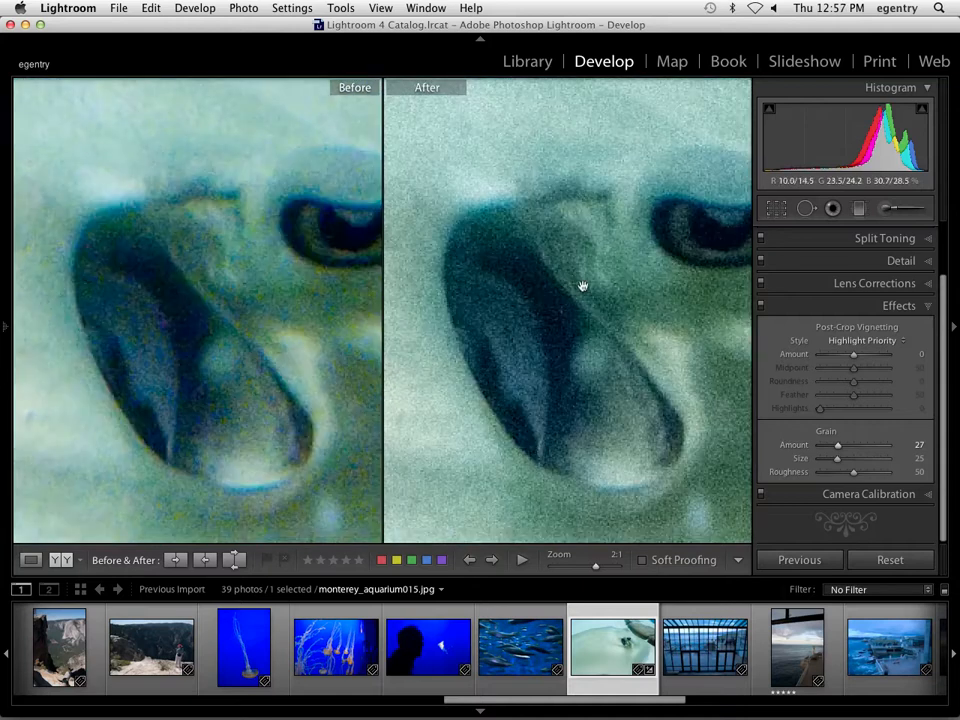
left_click_drag(598, 310, 416, 311)
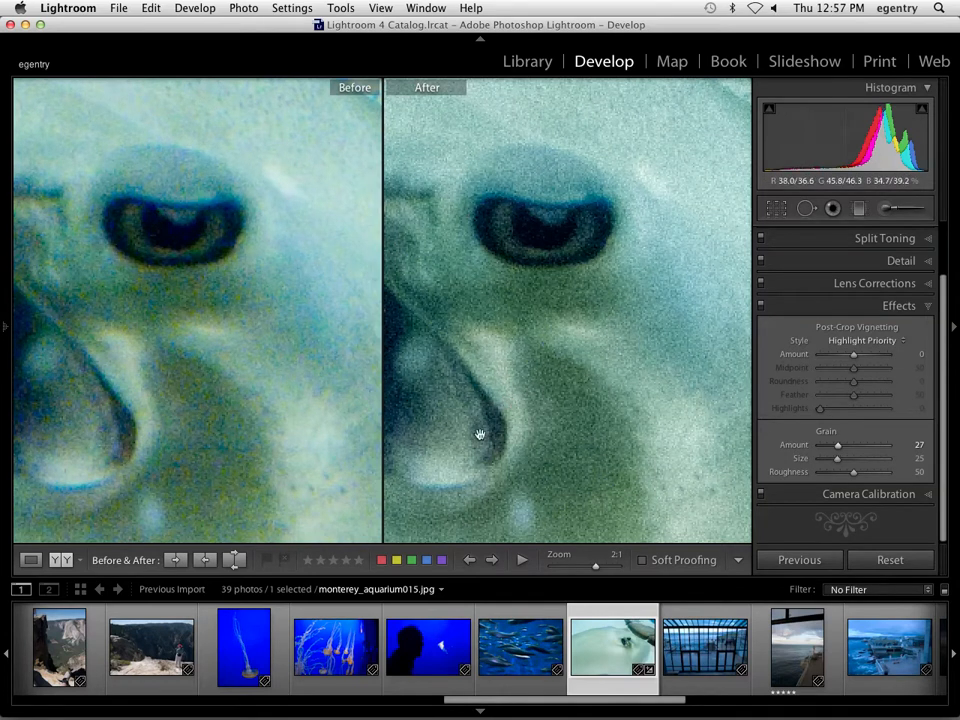
- Add grain with Amount 20 to the barn photo monterey_aquarium022.jpg and check it on the wooden wall
left_click_drag(642, 704, 681, 702)
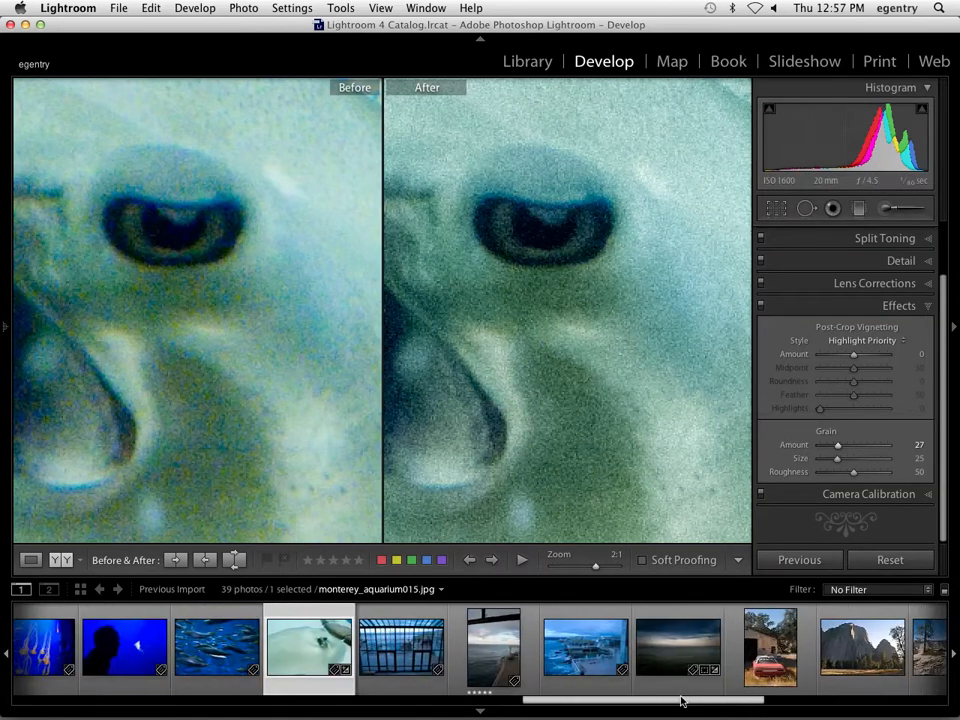
left_click(770, 648)
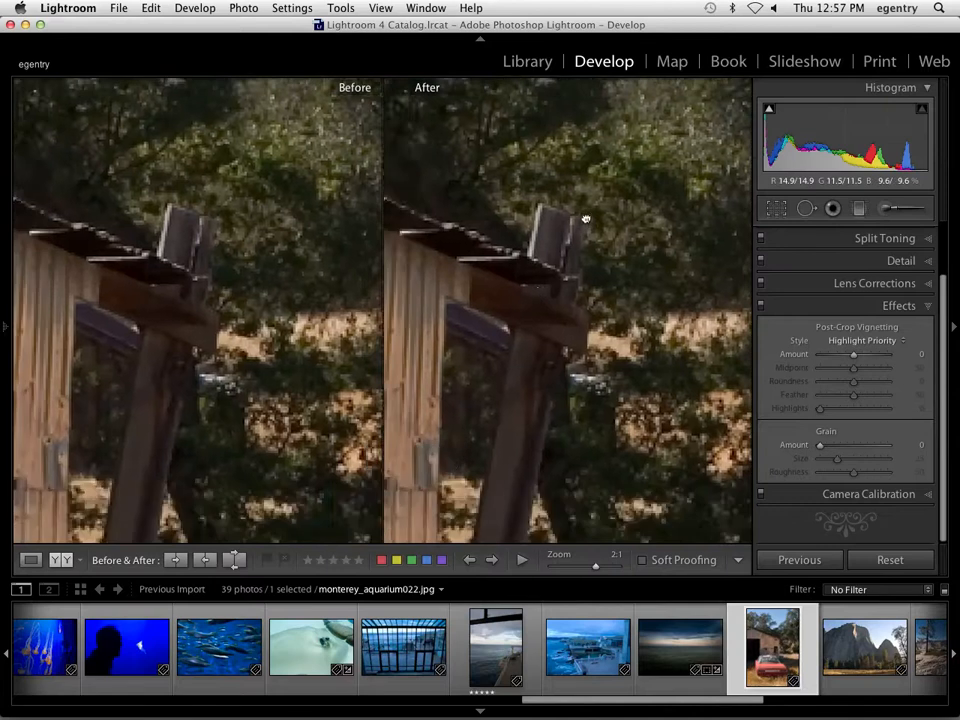
left_click_drag(538, 294, 586, 217)
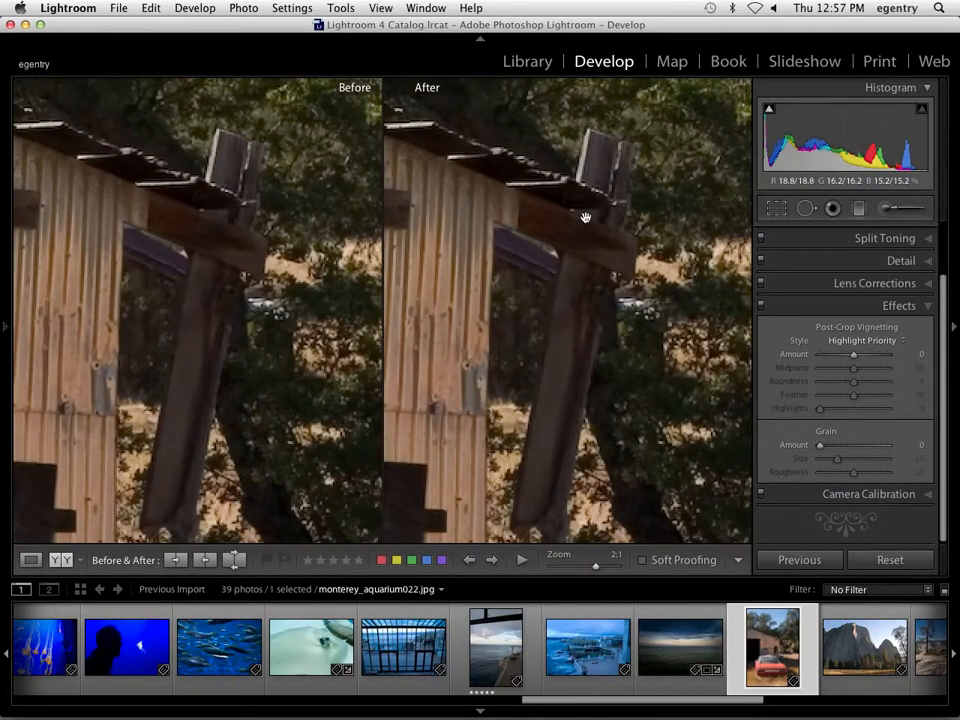
left_click_drag(632, 434, 733, 309)
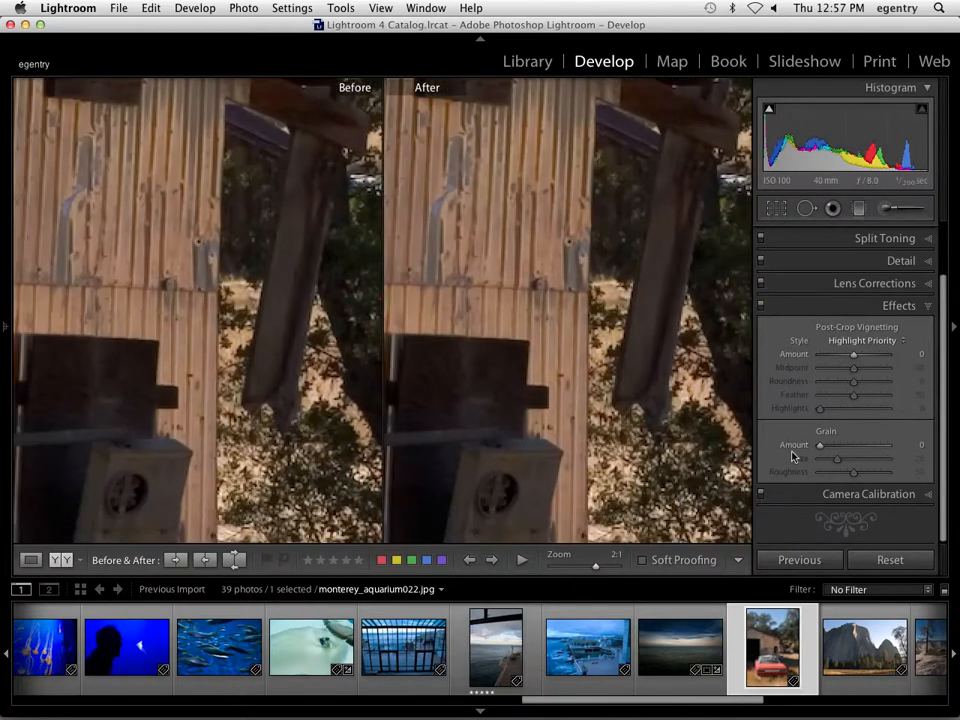
mouse_move(820, 445)
left_mouse_down()
mouse_move(845, 452)
mouse_move(833, 447)
left_mouse_up()
left_click_drag(480, 437, 528, 280)
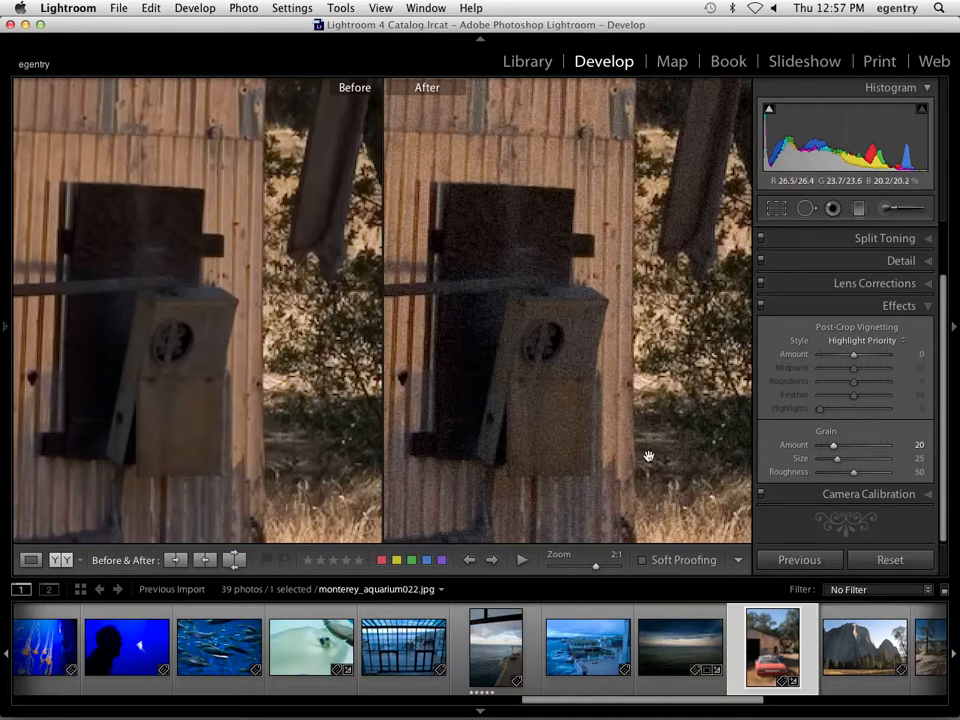
- Compare the grain before and after on the car's rear window, trunk and bumper, ending with the whole barn photo in view
left_click_drag(514, 428, 610, 263)
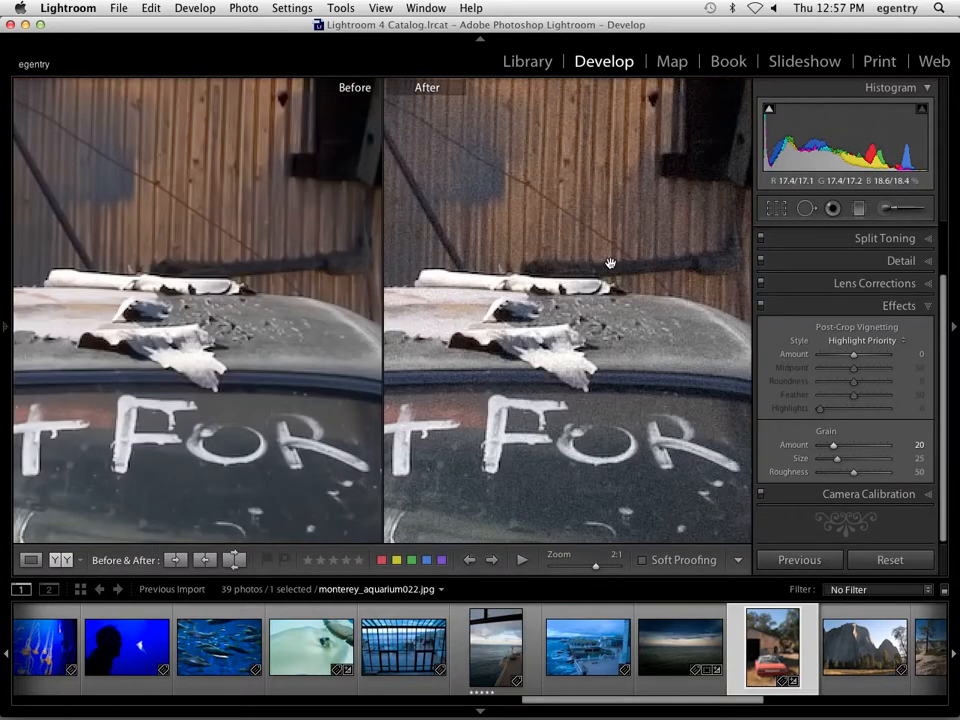
scroll(610, 263, "down", 5)
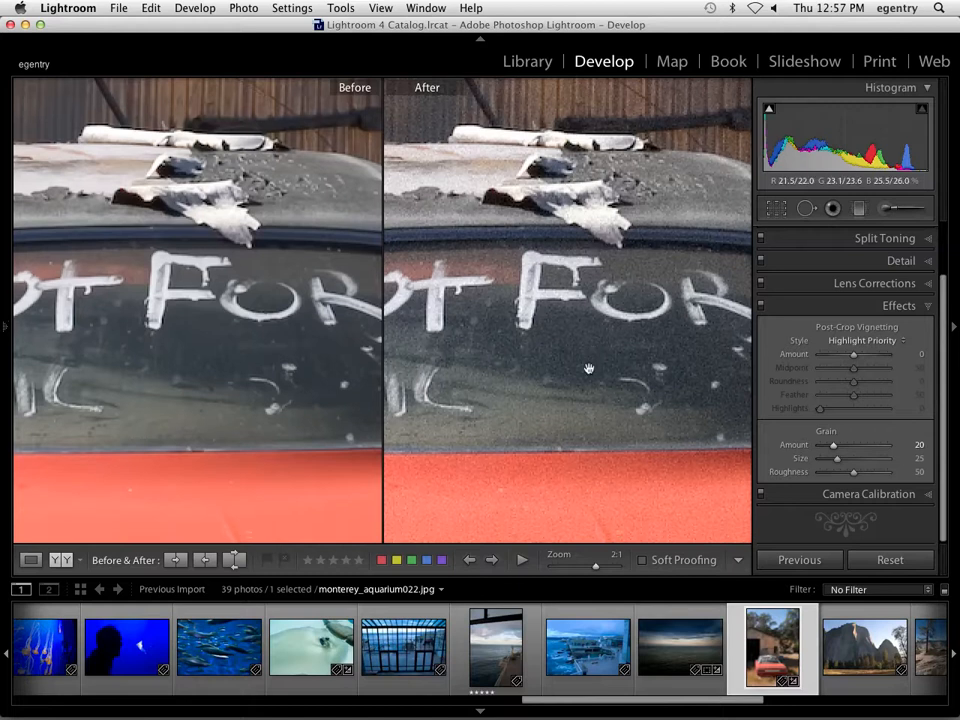
scroll(589, 370, "down", 5)
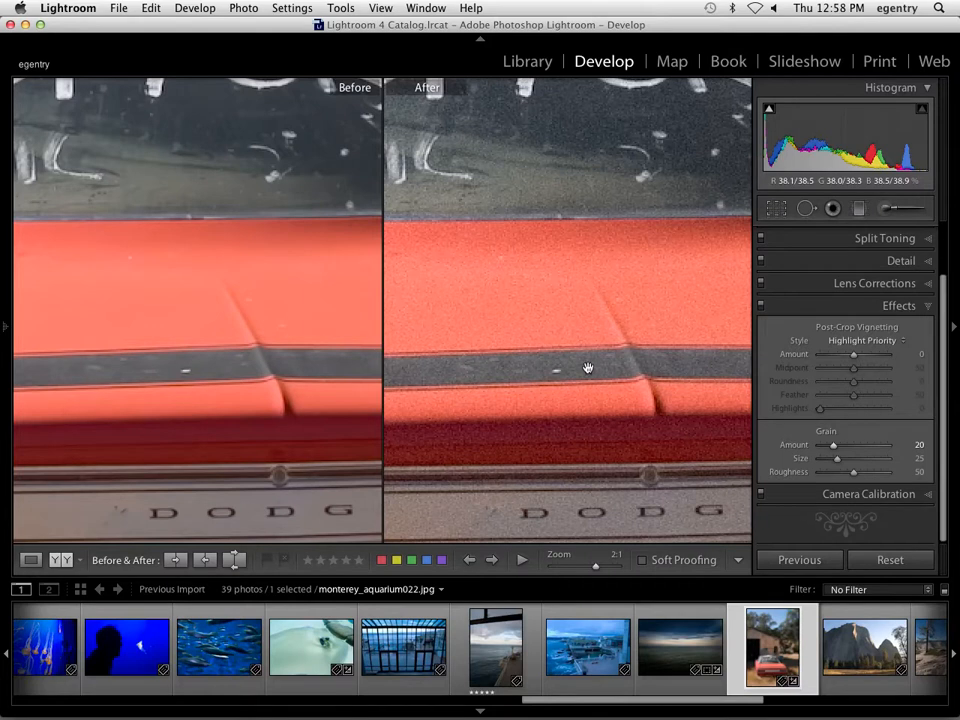
left_click_drag(581, 403, 549, 265)
left_click_drag(529, 441, 510, 339)
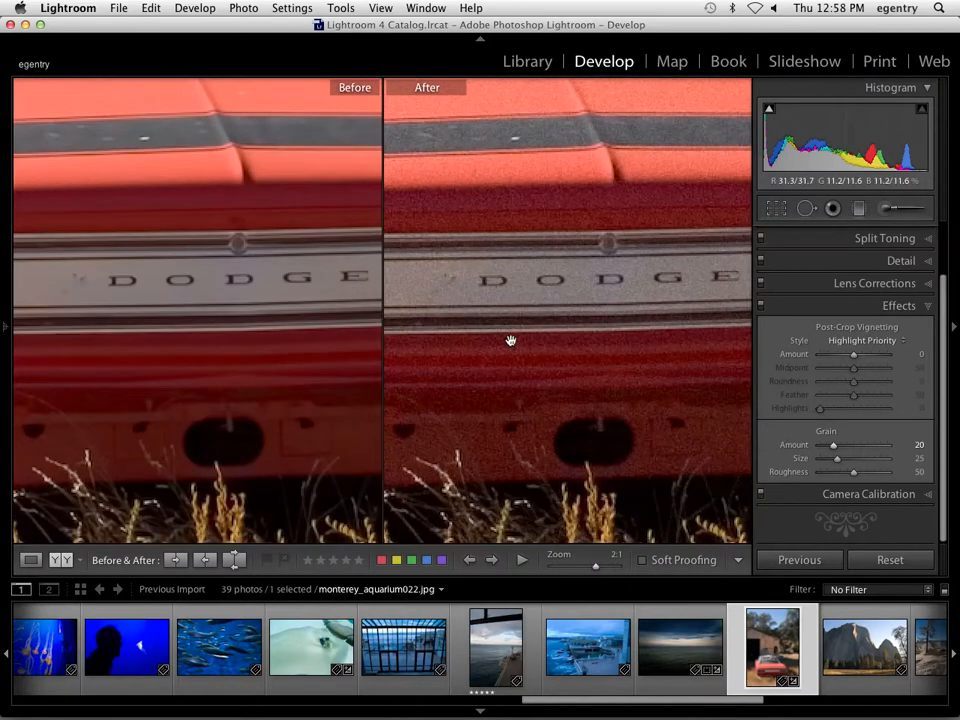
left_click_drag(523, 219, 521, 484)
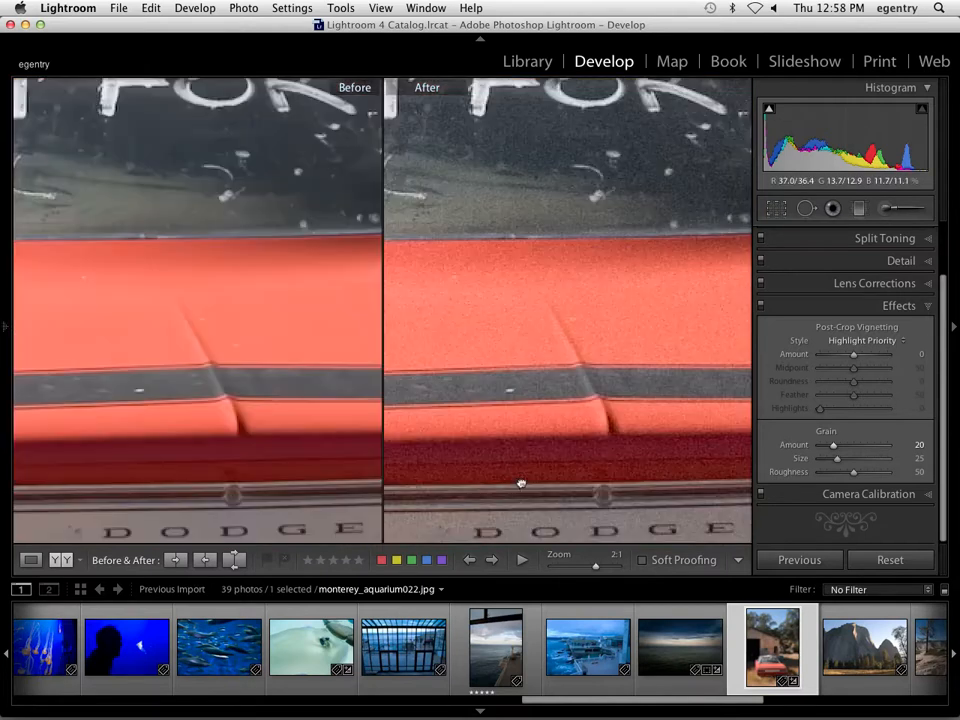
left_click_drag(563, 266, 570, 444)
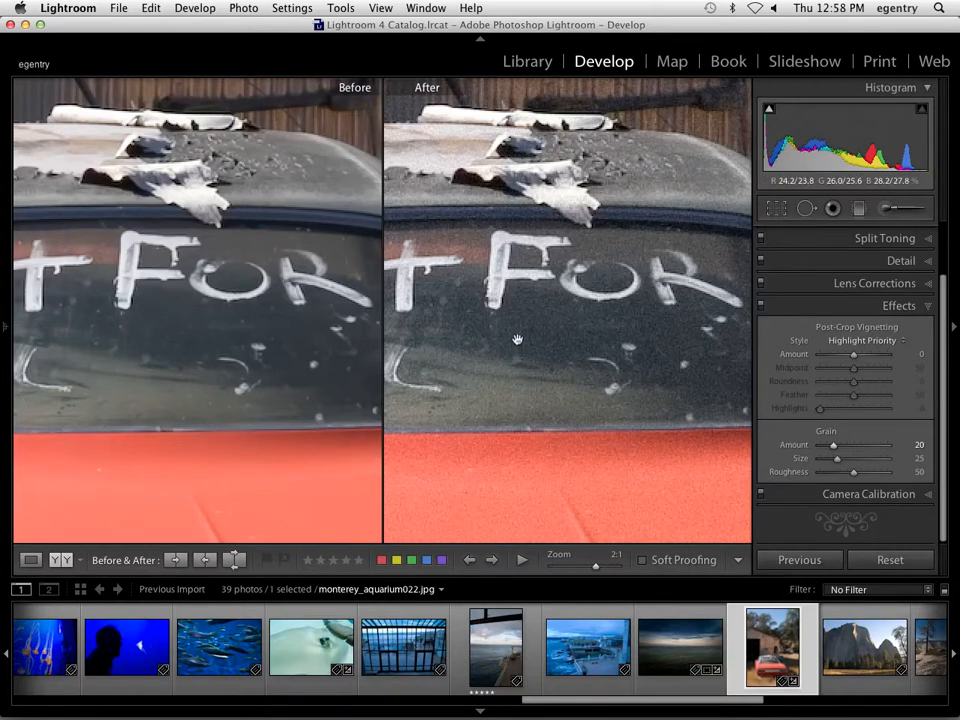
left_click(519, 379)
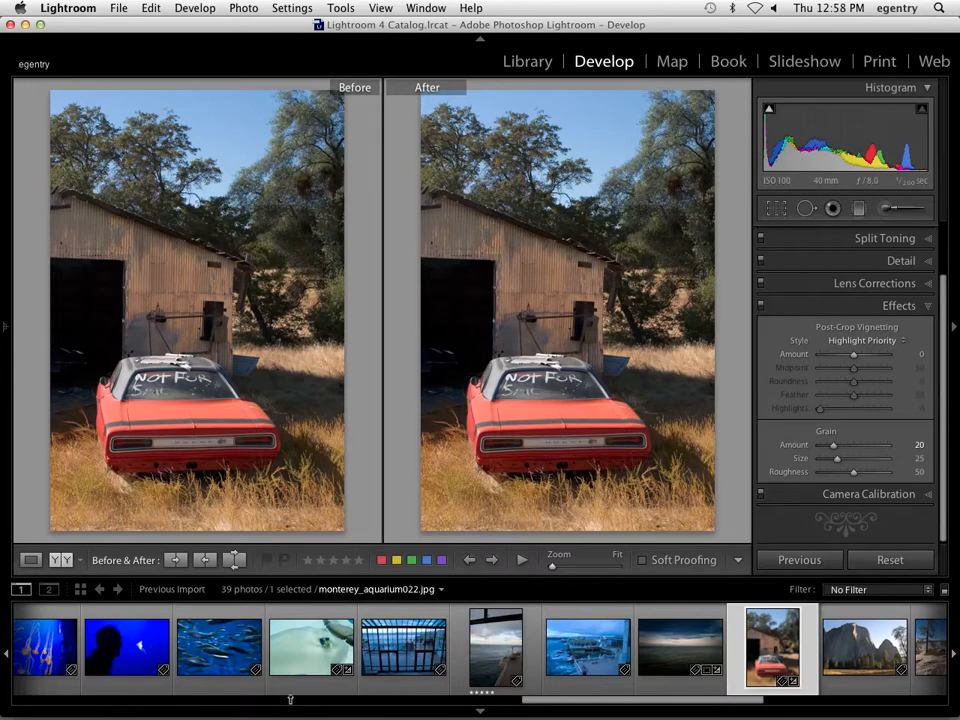
mouse_move(243, 694)
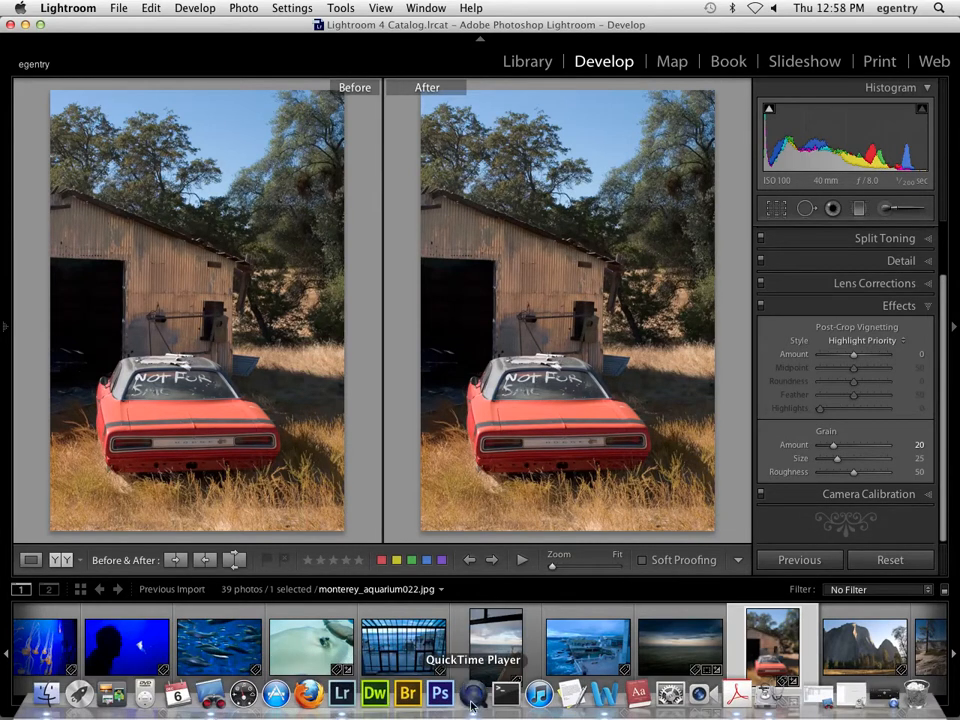